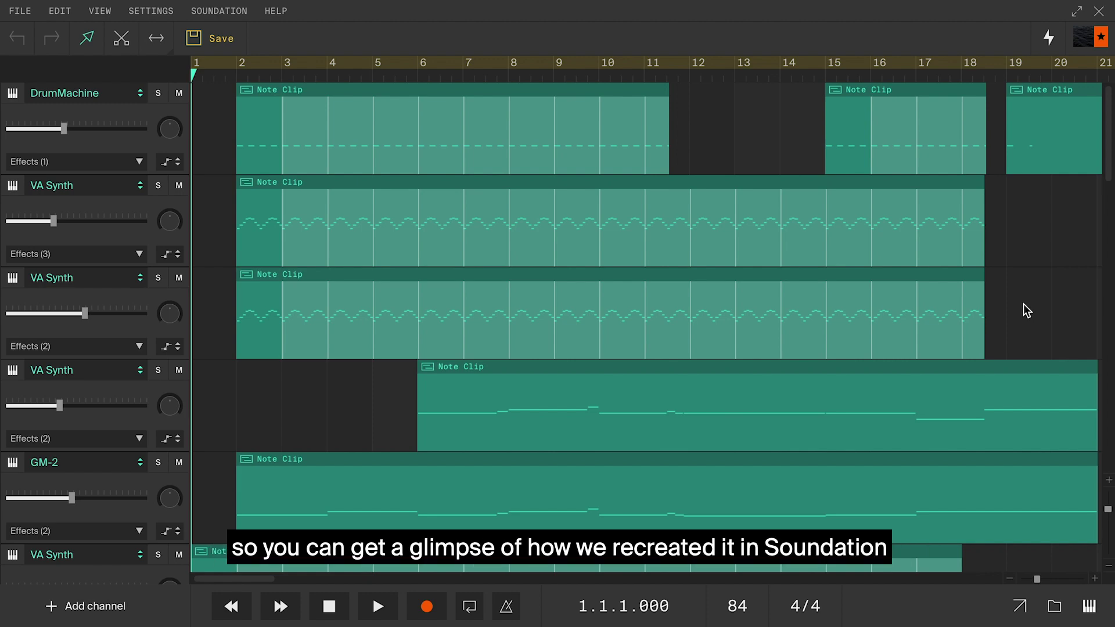
Step: Review the kick clip's C3 heartbeat notes, solo the DrumMachine track and audition it from bar 2
scroll(1023, 304, down, 15)
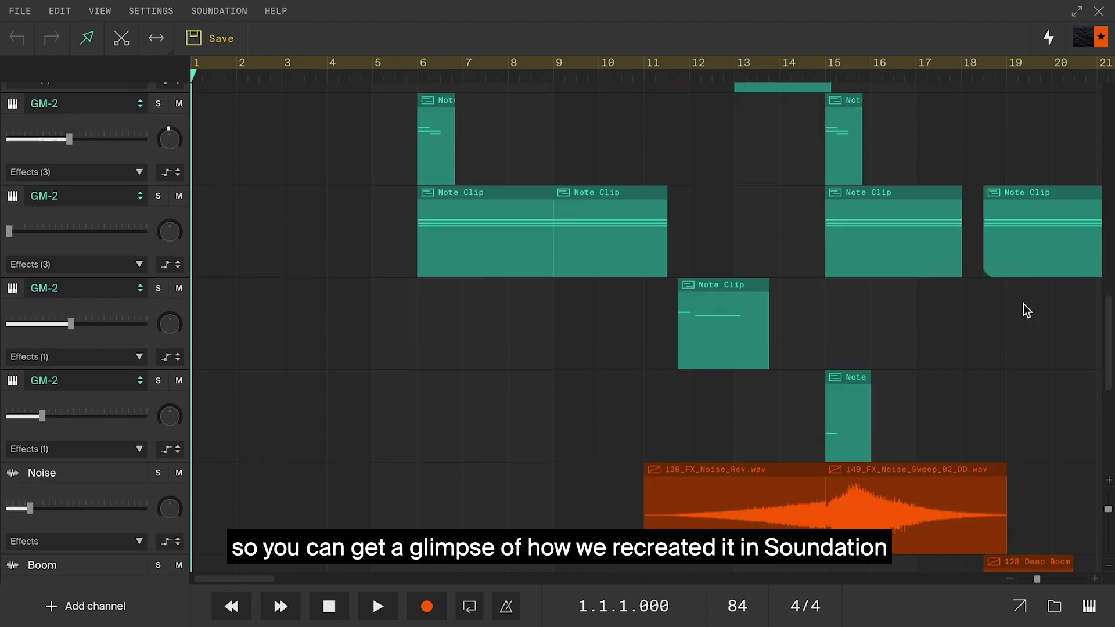
scroll(1024, 304, down, 8)
scroll(1023, 305, up, 12)
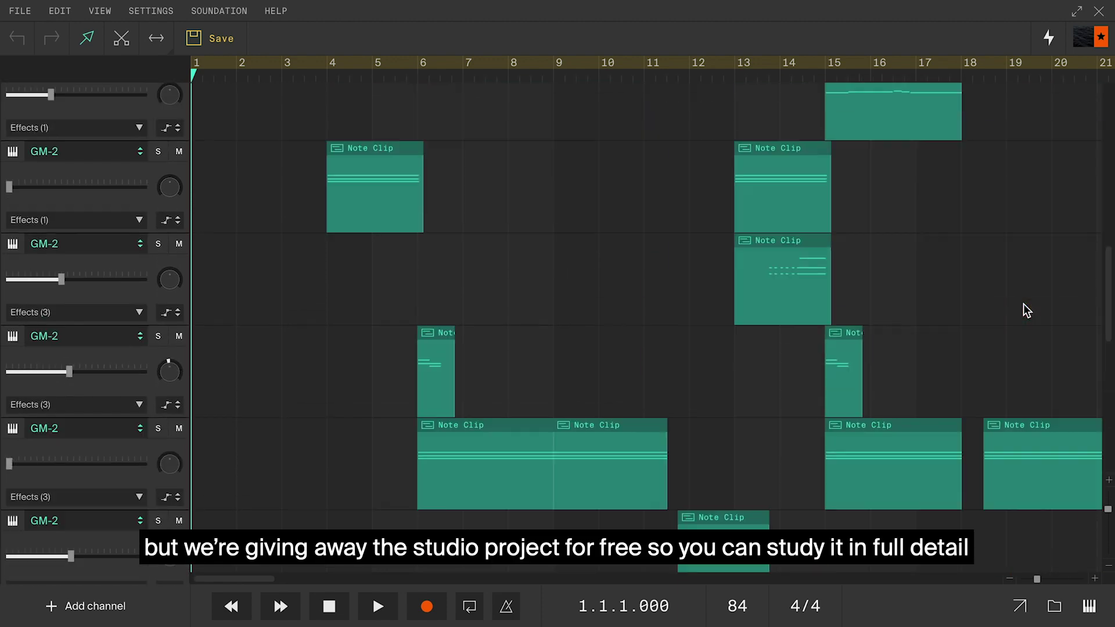
scroll(1024, 304, up, 10)
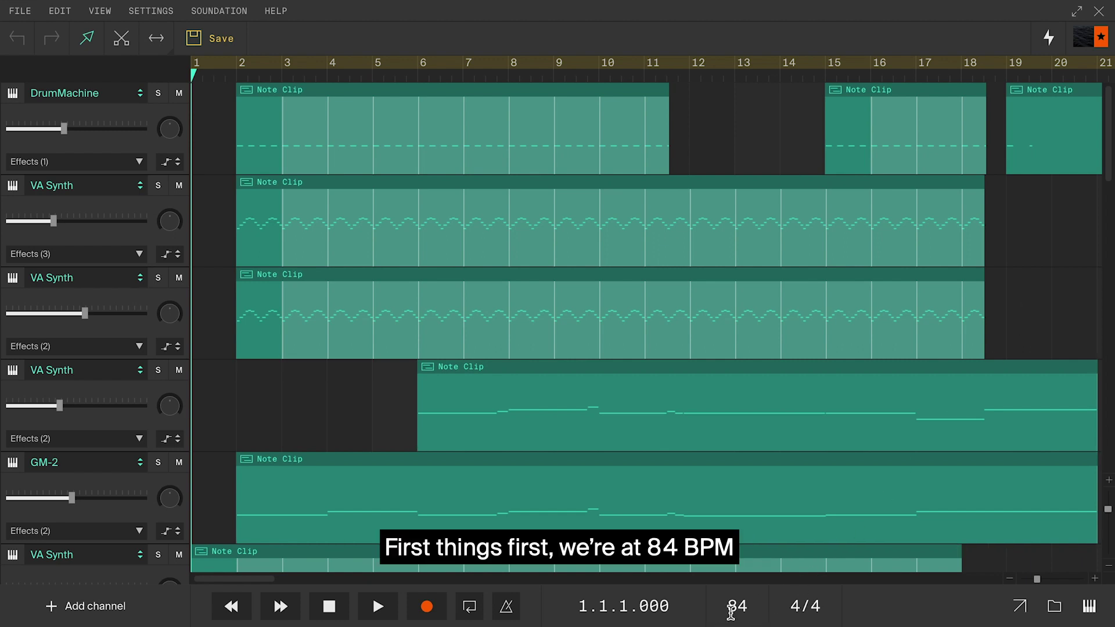
double_click(261, 127)
click(235, 78)
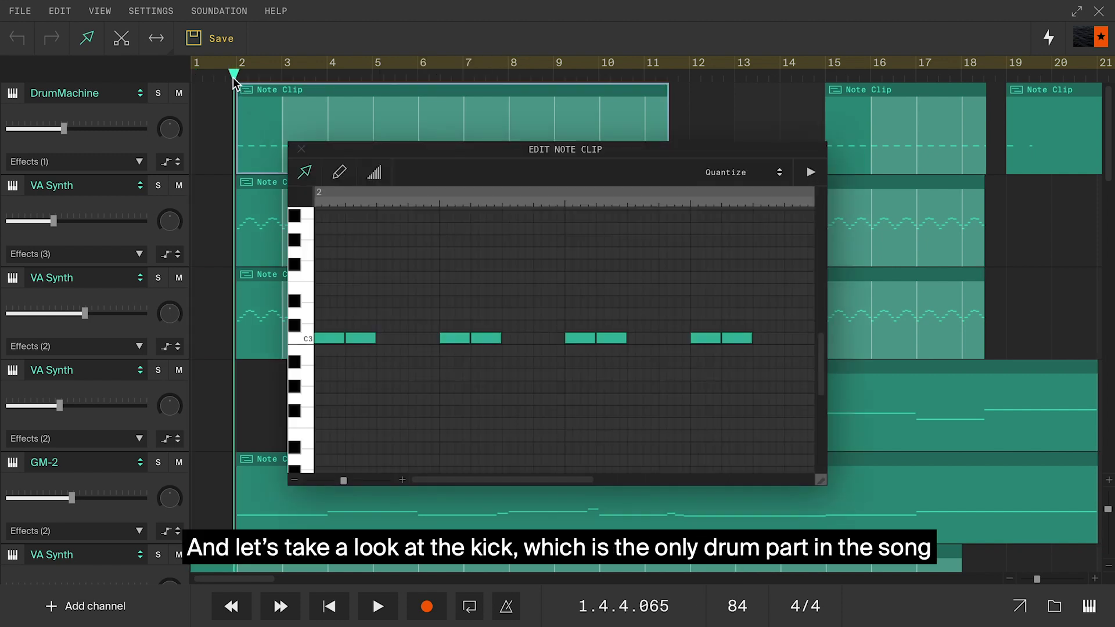
click(158, 94)
key(space)
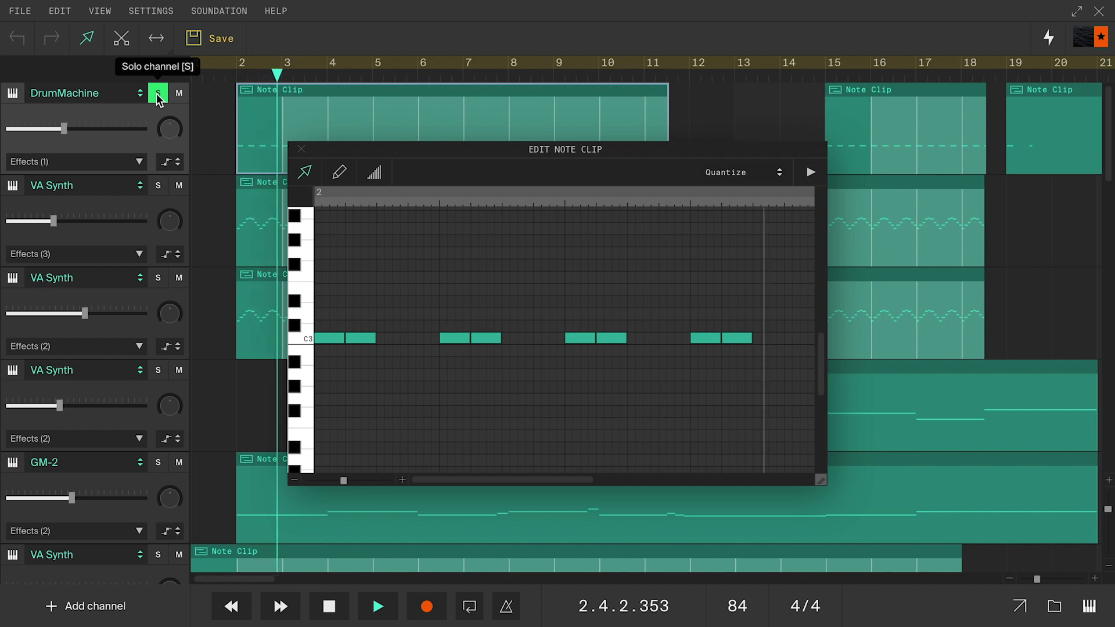
key(space)
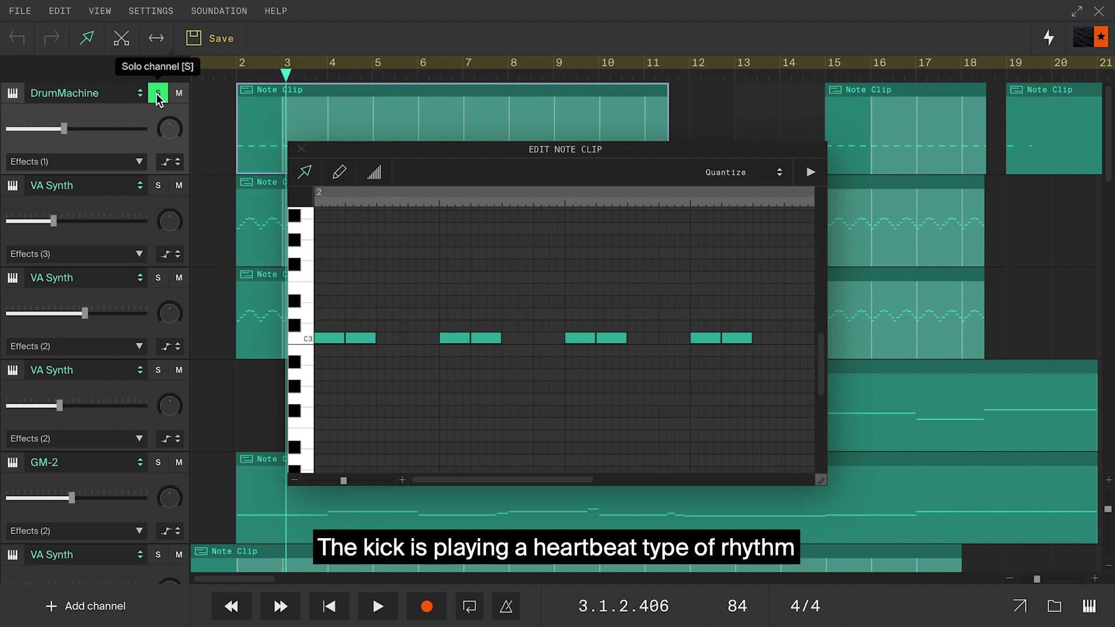
click(300, 150)
Step: Open the DrumMachine instrument settings and check that the Kit dropdown shows Kit 8
click(97, 97)
click(79, 96)
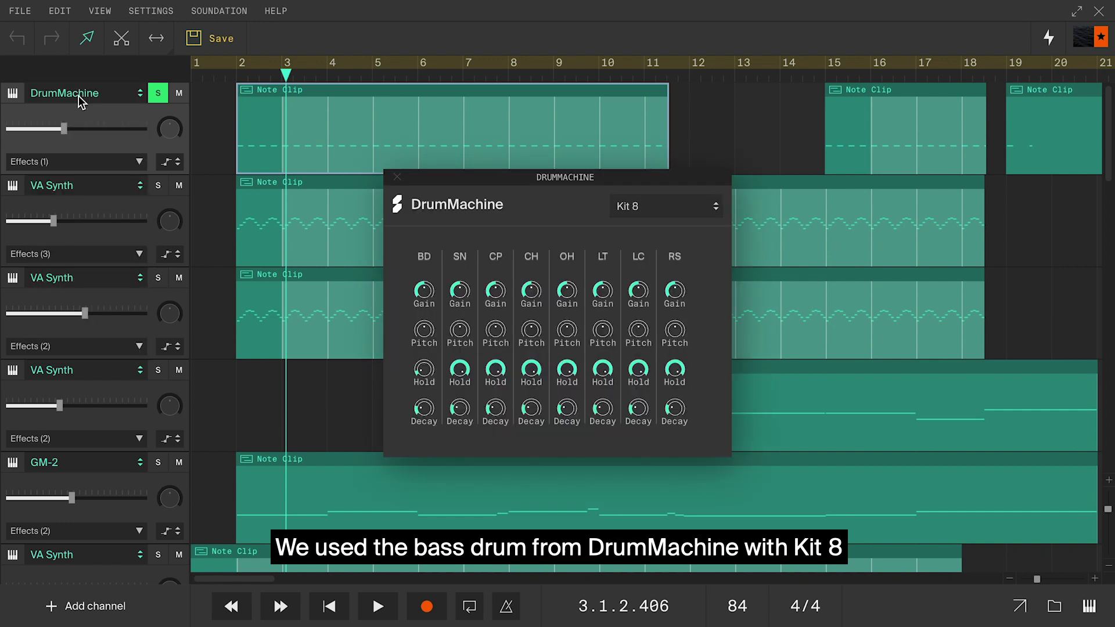
click(660, 207)
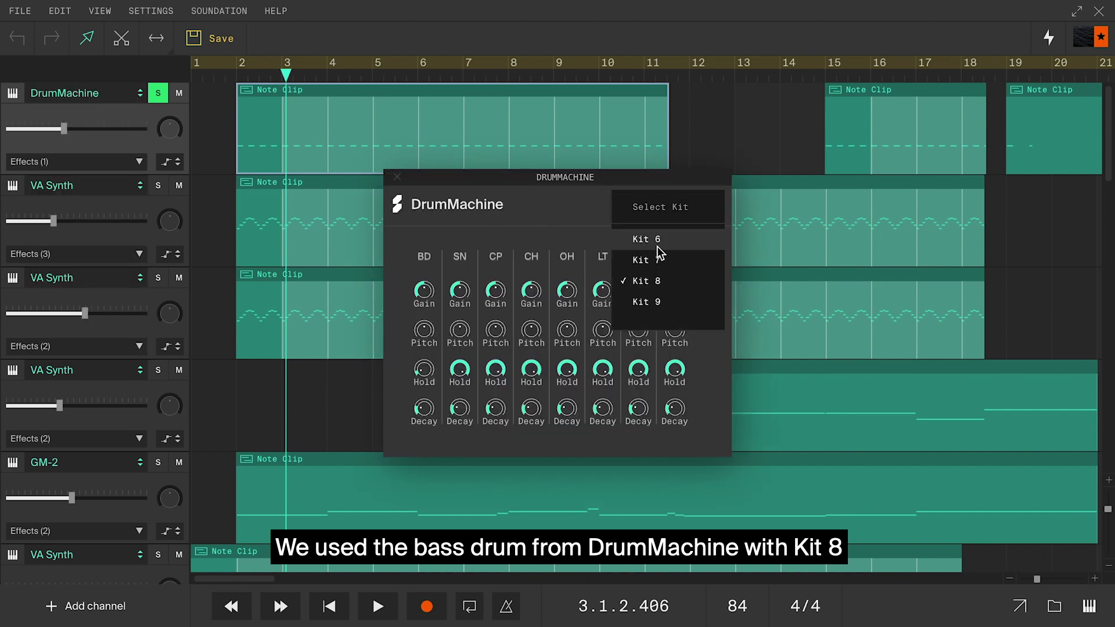
Step: Keep Kit 8 and bring up the kick's Parametric EQ (+3.75 dB at 443 Hz, highs cut from 1454 Hz)
click(429, 186)
click(396, 178)
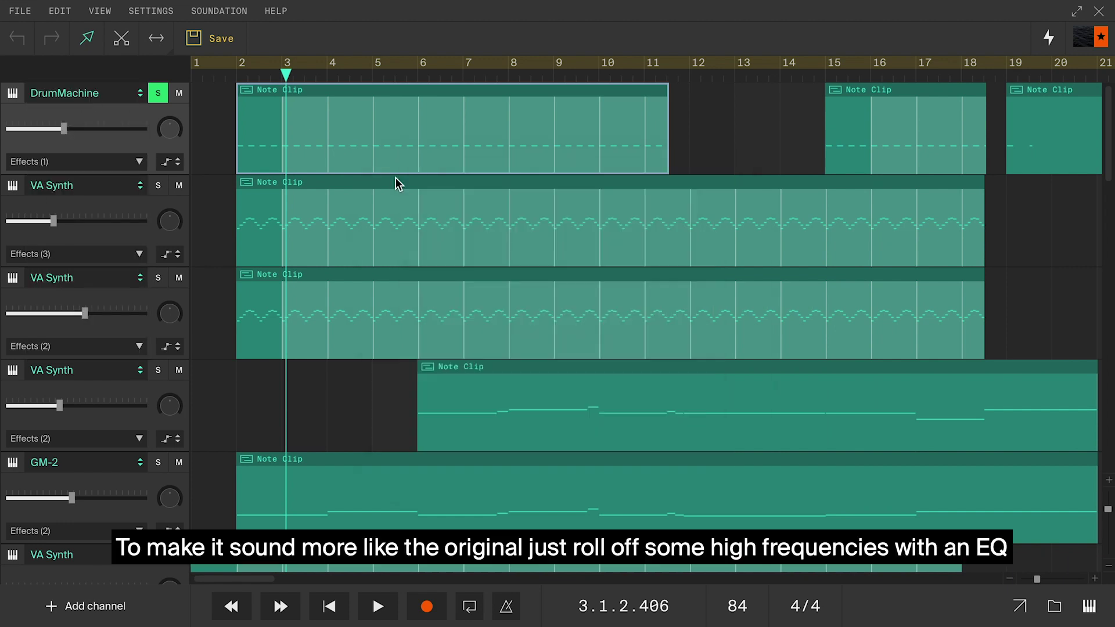
click(100, 163)
click(78, 179)
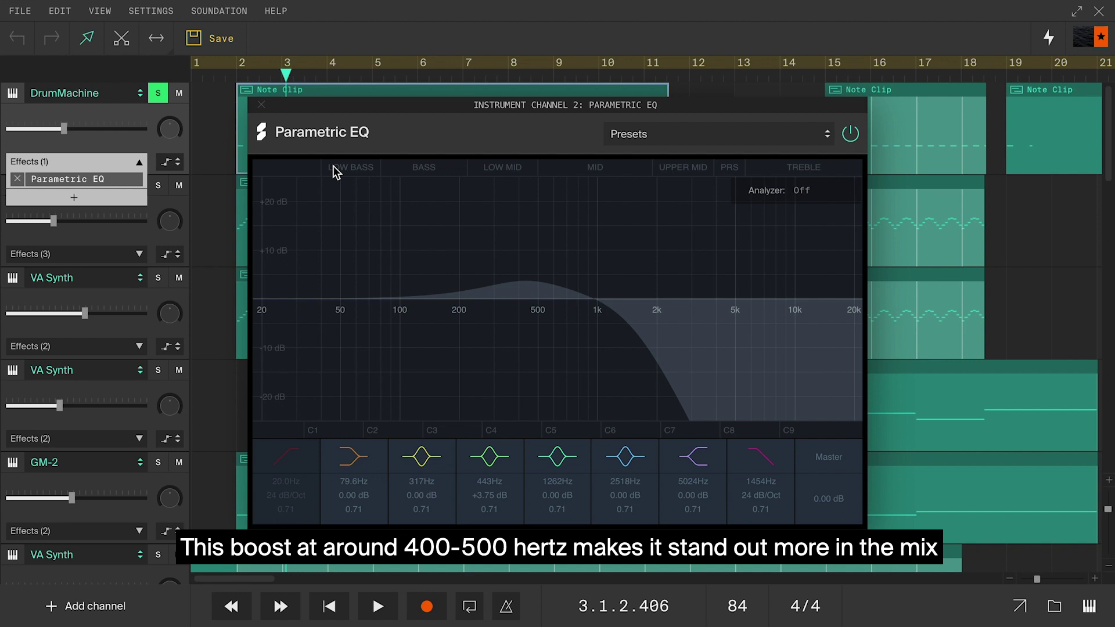
Step: Compare the kick with the Parametric EQ bypassed during playback, then re-enable it
click(851, 135)
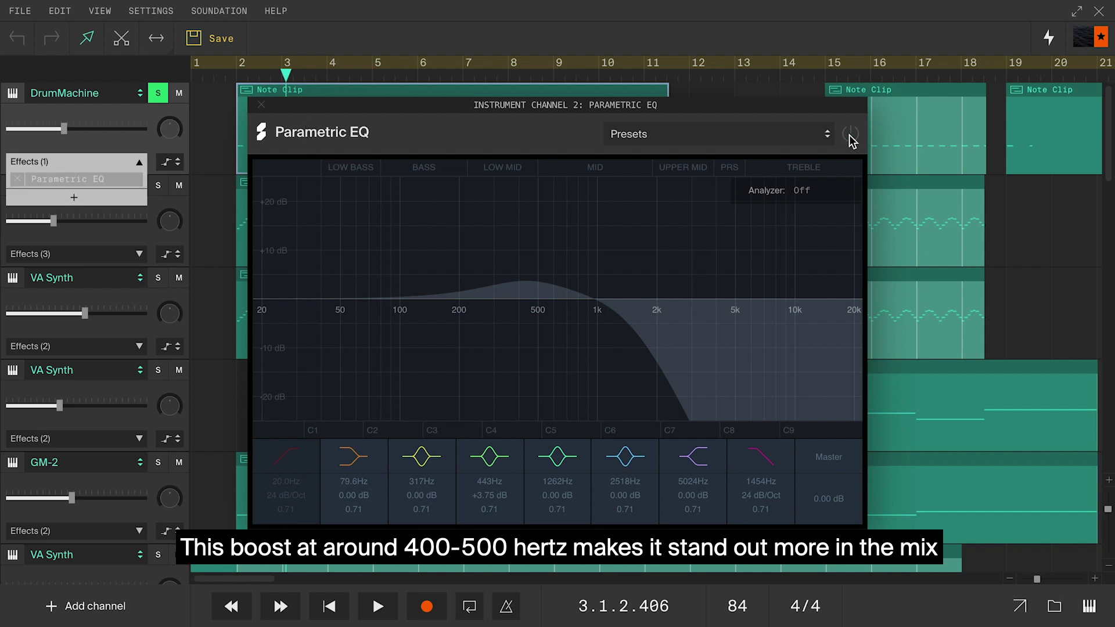
key(space)
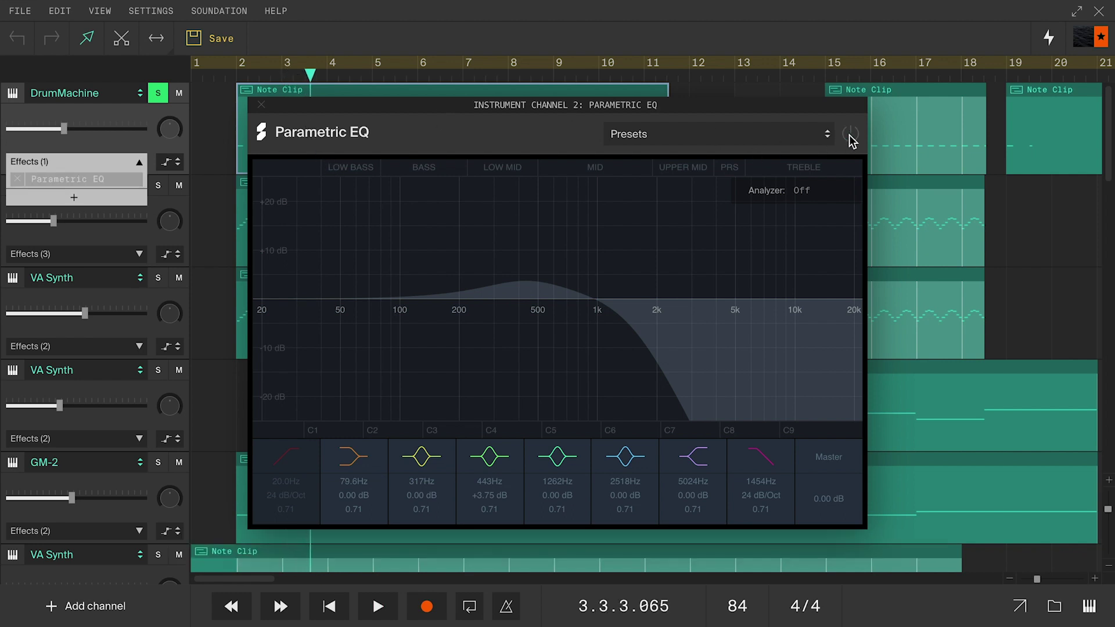
click(850, 135)
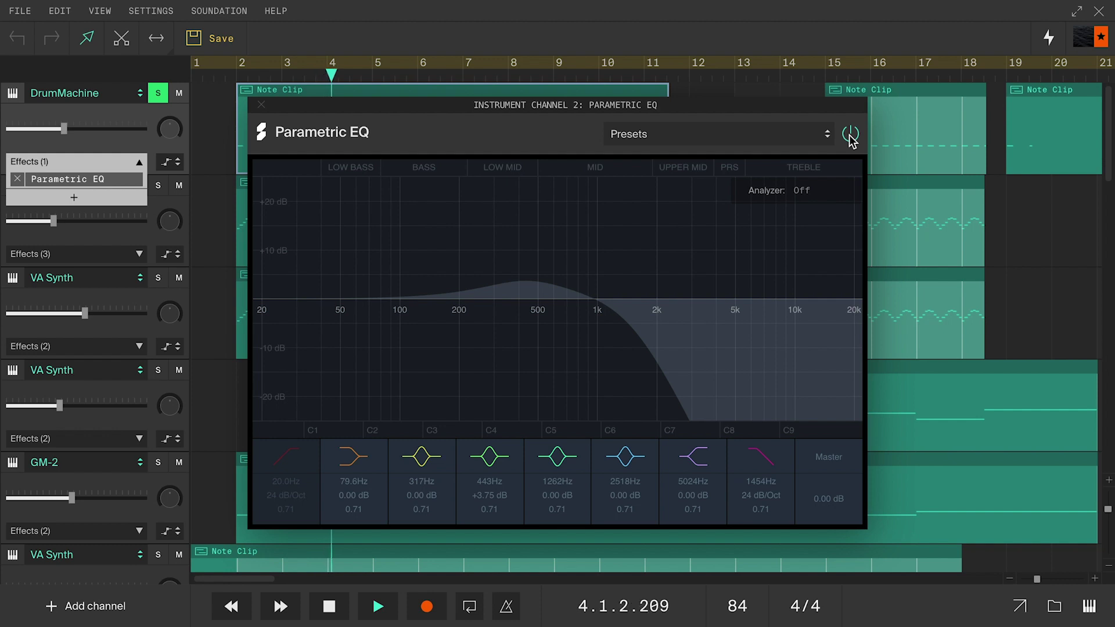
click(261, 104)
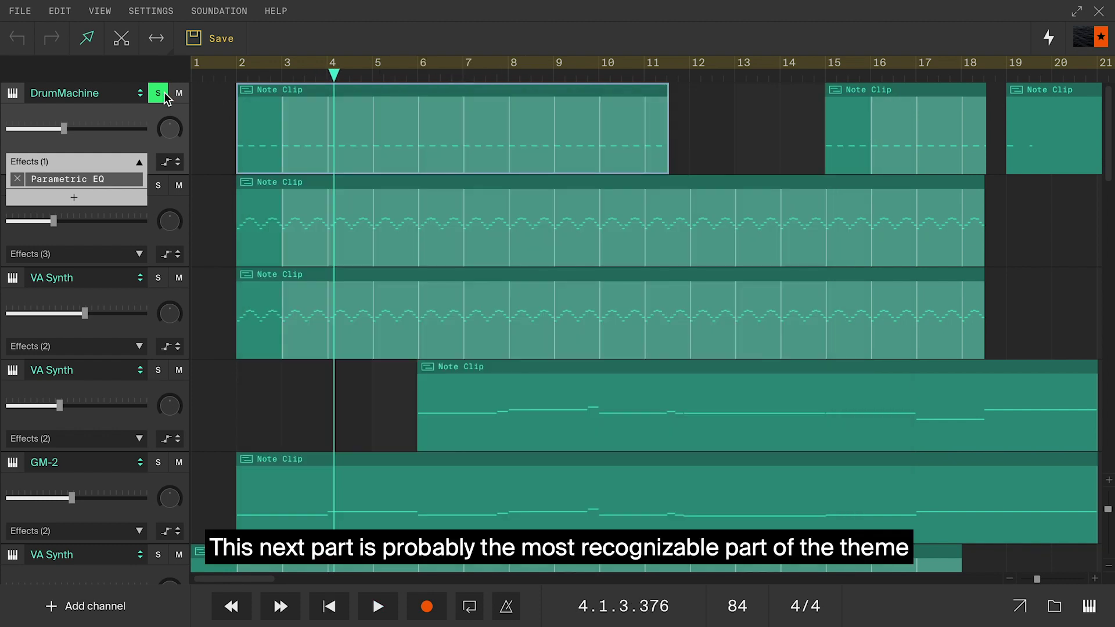
Step: Unsolo the DrumMachine, return to the song start and review the arpeggio clip's notes
click(139, 162)
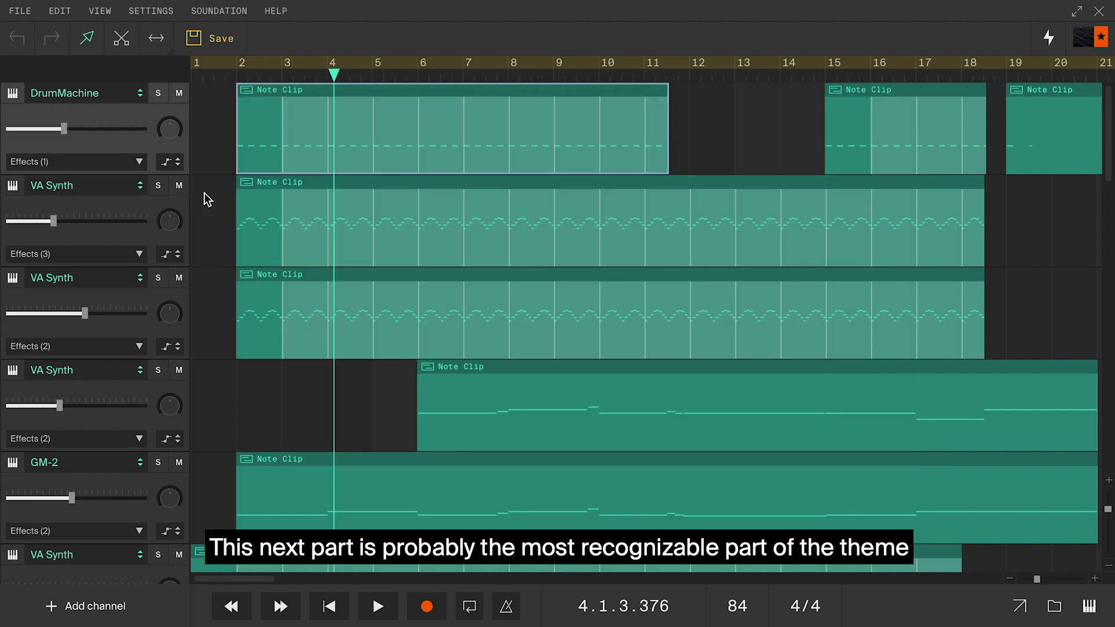
key(Home)
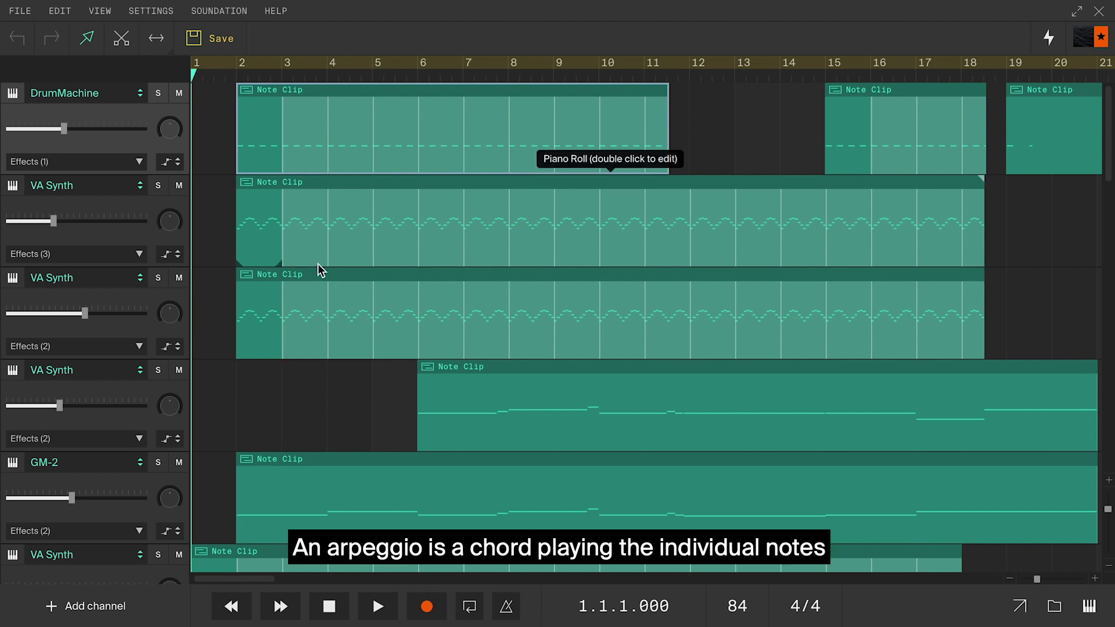
double_click(252, 223)
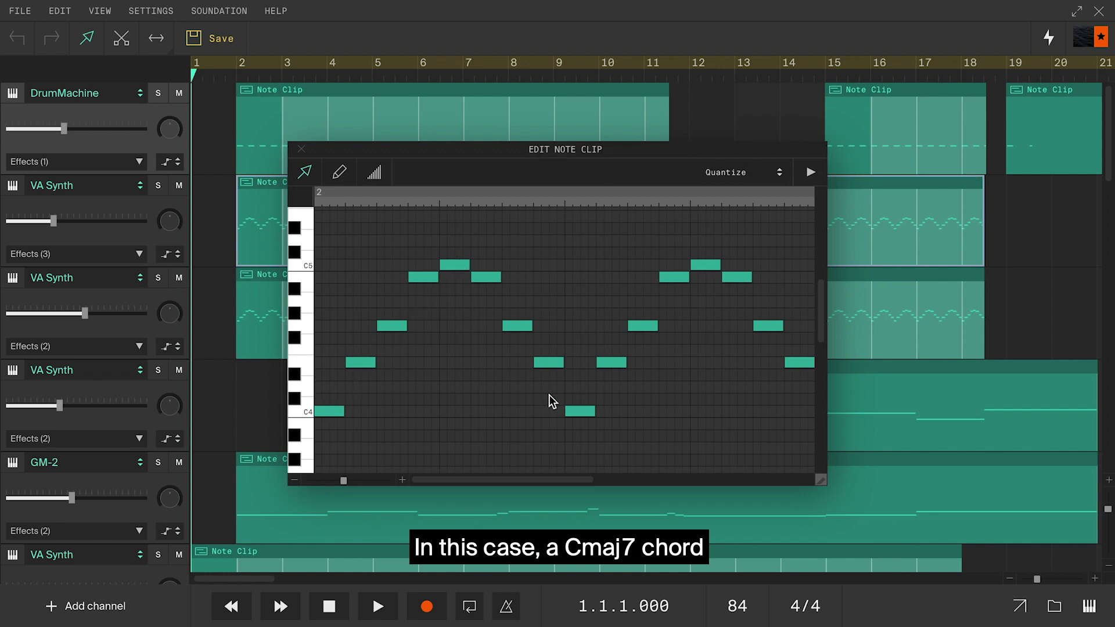
click(301, 150)
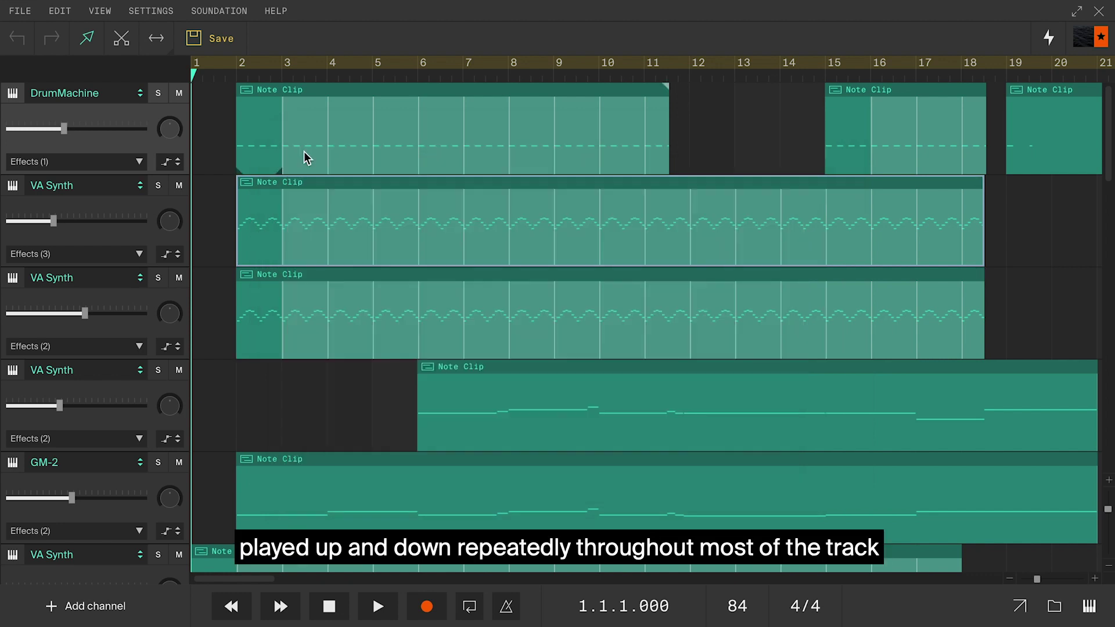
Step: Open both arpeggio VA Synth layers' instrument settings side by side
click(99, 180)
click(79, 190)
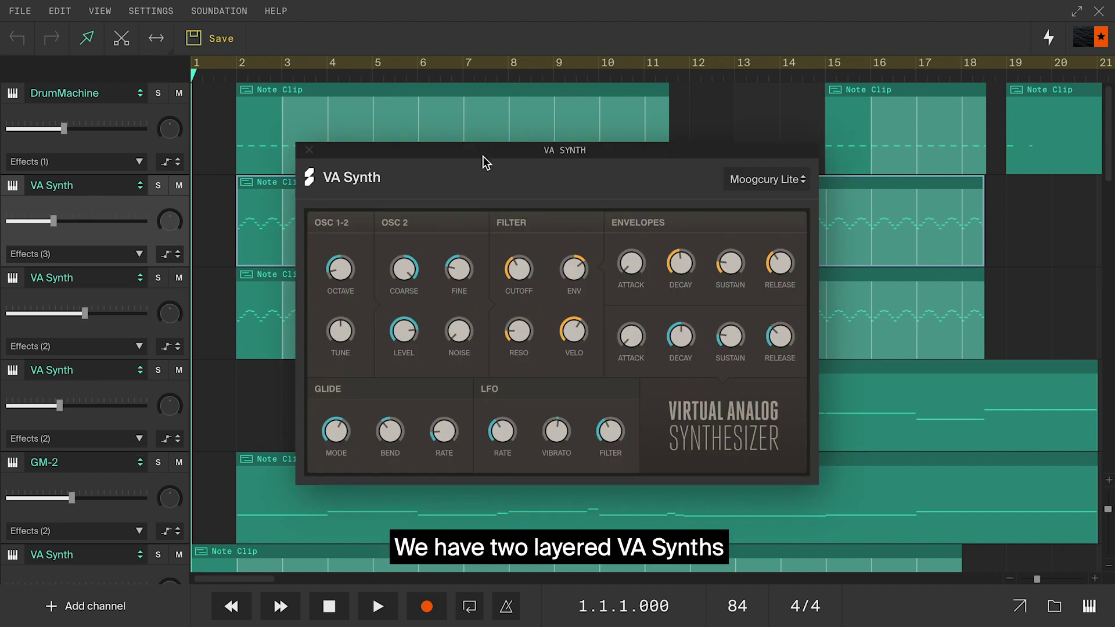
drag(483, 155, 744, 163)
click(64, 281)
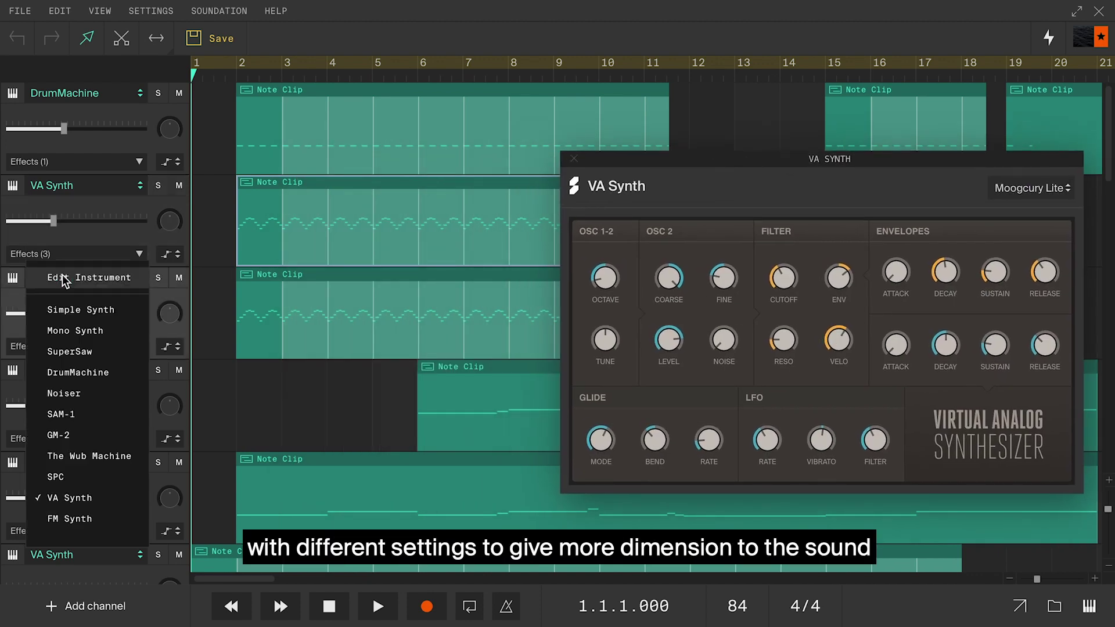
click(93, 277)
drag(605, 150, 364, 195)
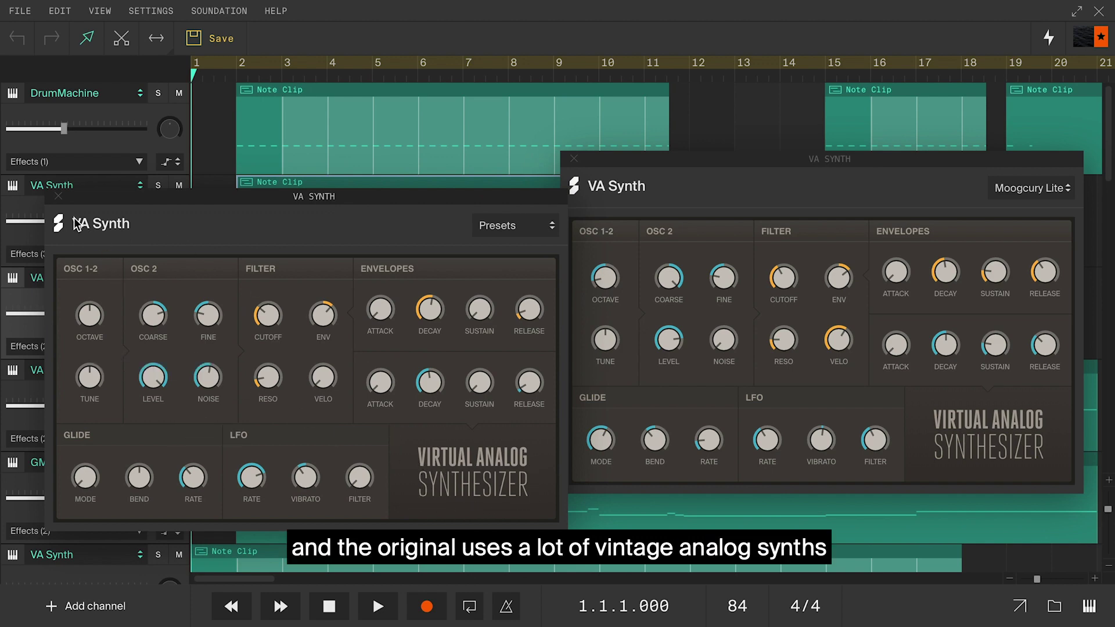
Step: Close both VA Synth windows and list the track's automatable parameters
click(58, 196)
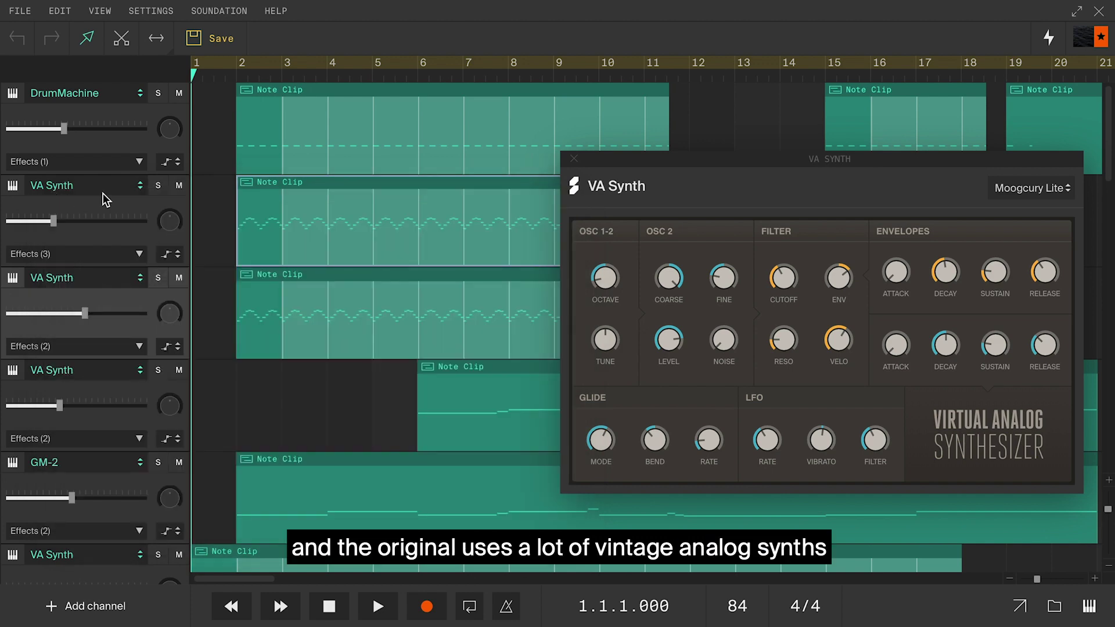
click(574, 159)
click(169, 253)
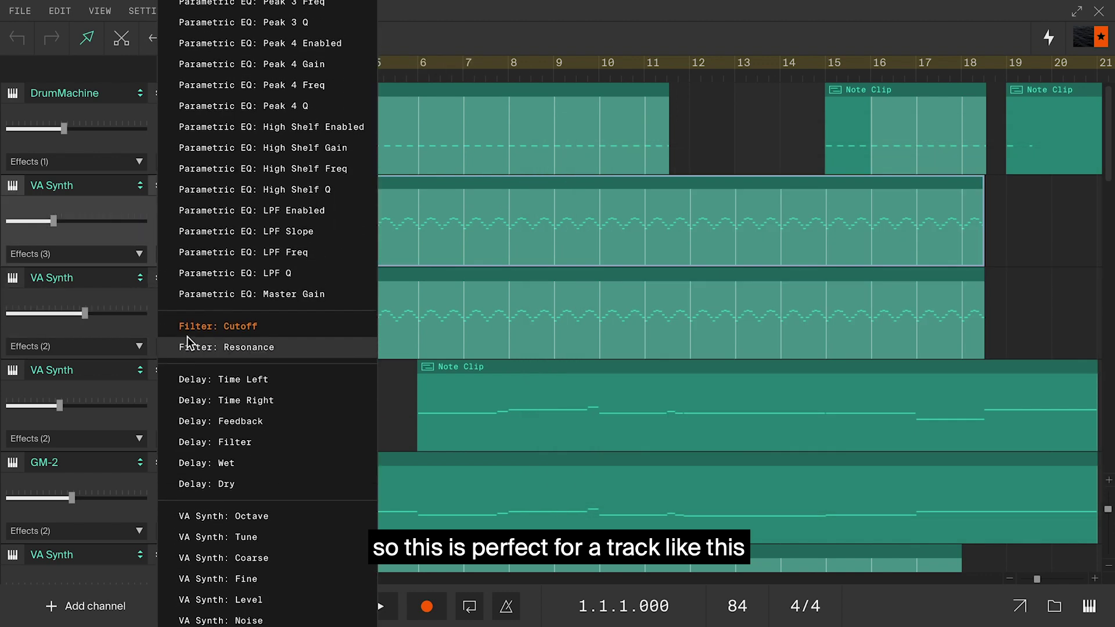
Step: Show the Filter: Cutoff and VA Synth: Cutoff automation lanes on the arpeggio synths
click(192, 319)
click(175, 347)
scroll(217, 442, down, 4)
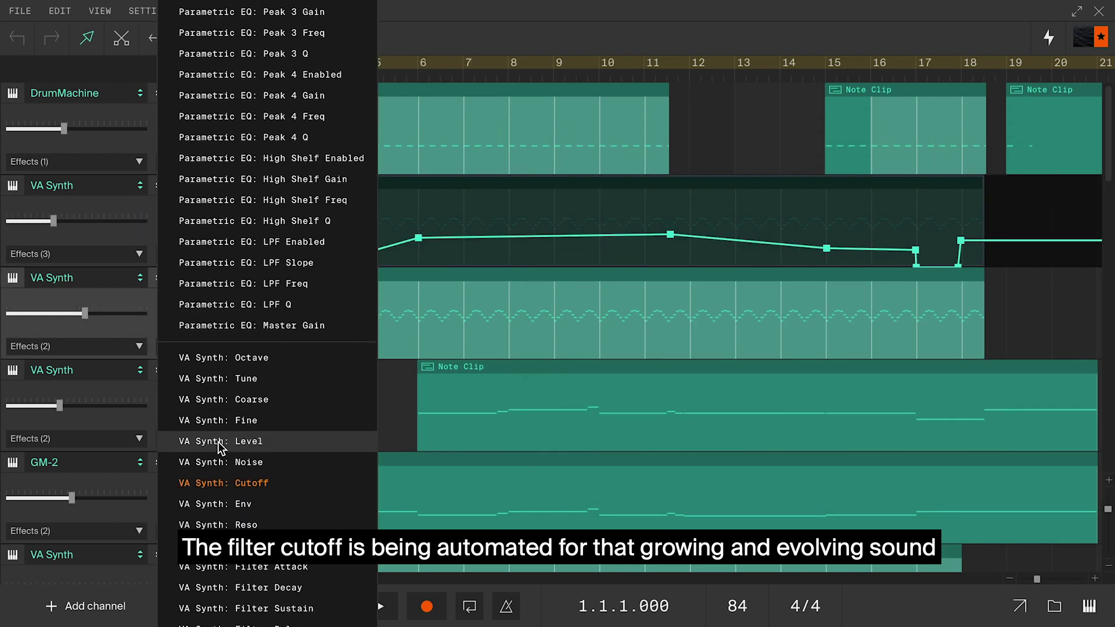
click(218, 456)
Step: Solo both arpeggio VA Synth tracks and play them from near bar 2
click(232, 76)
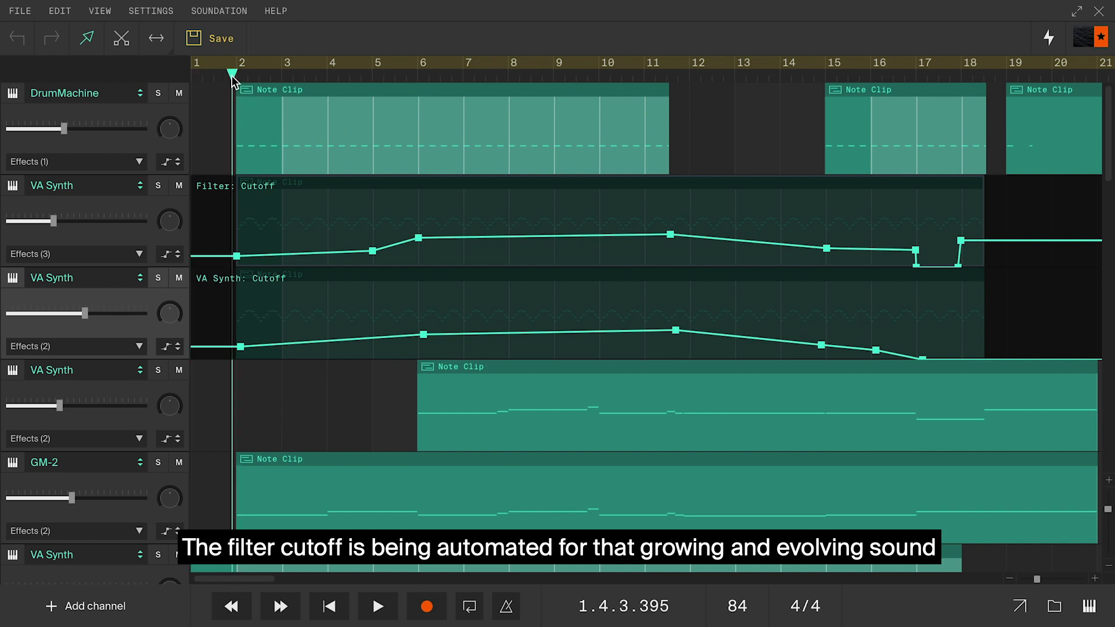
click(158, 185)
click(157, 278)
key(space)
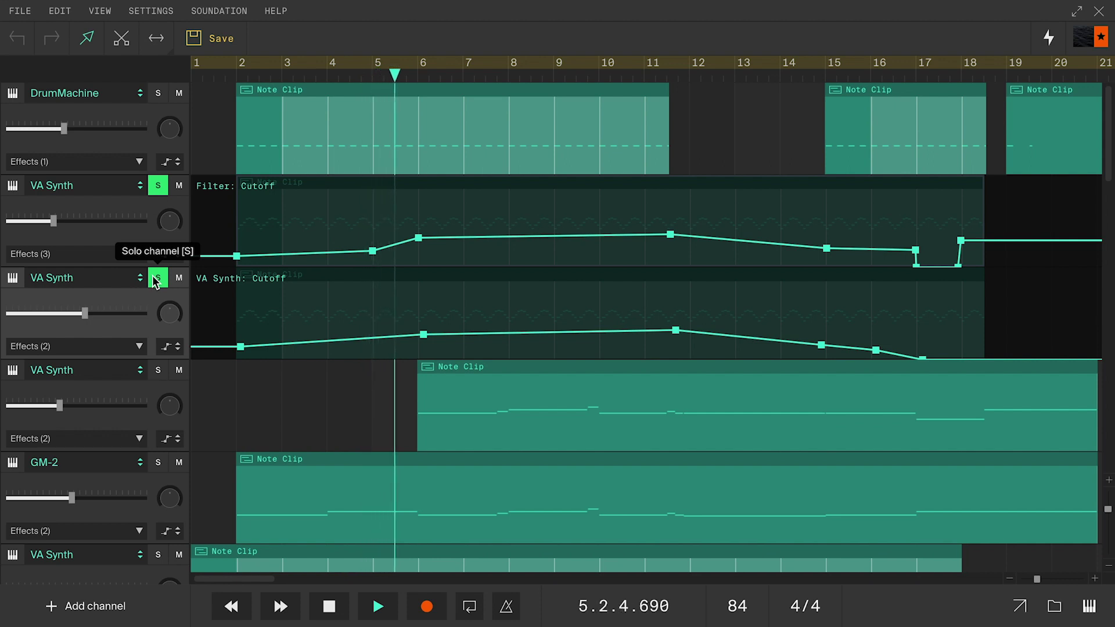
key(space)
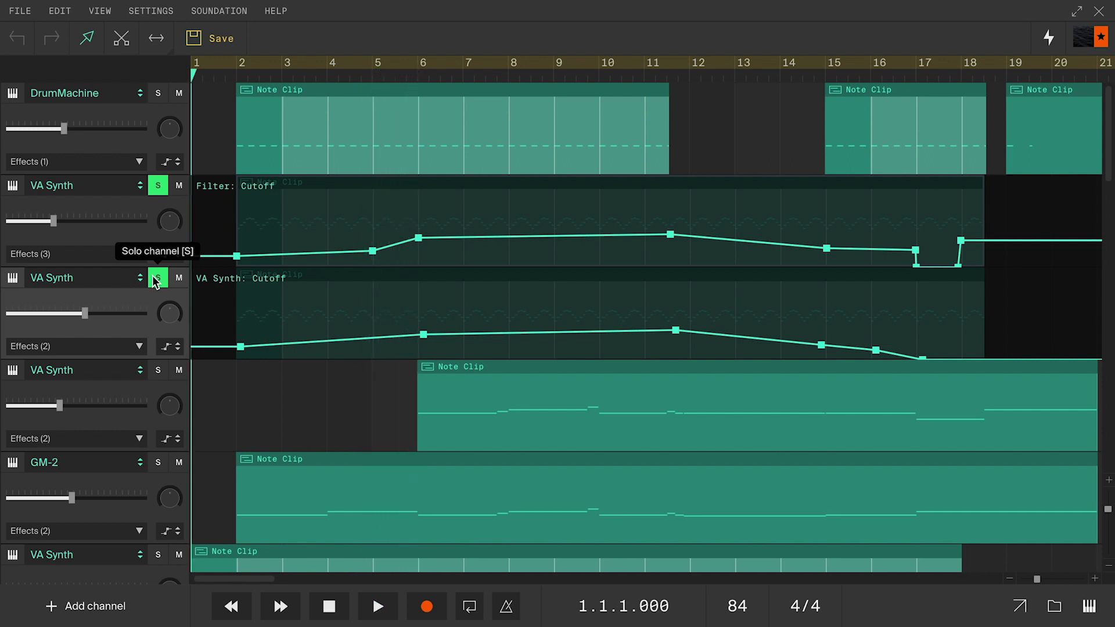
Step: Check both arpeggio synths' effects chains, unsolo them and move down to the bass tracks
click(86, 347)
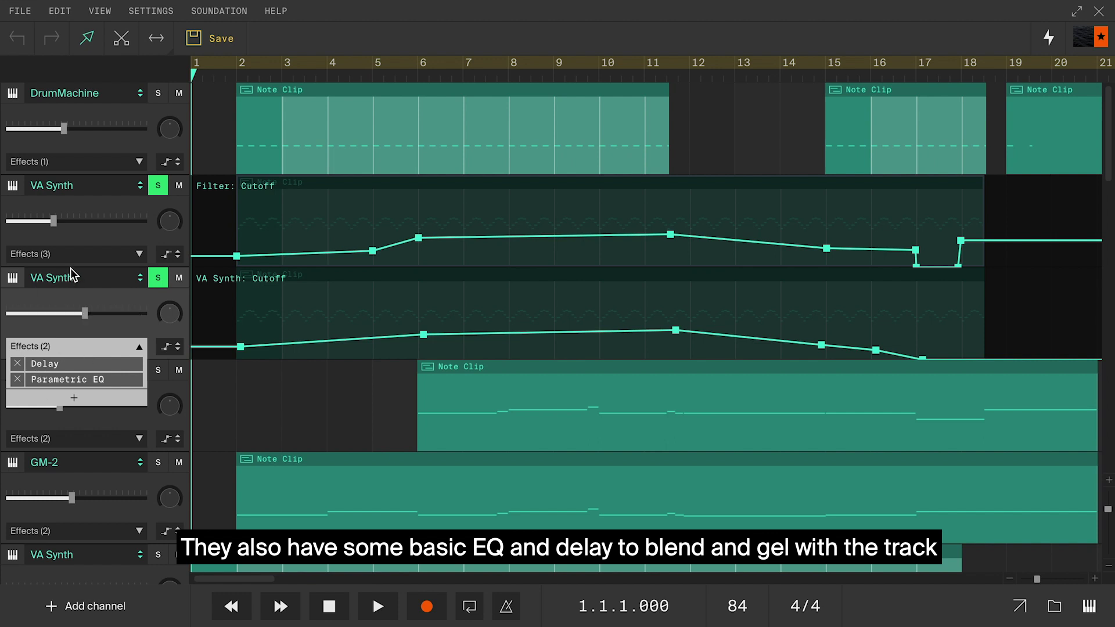
click(65, 256)
click(135, 251)
click(139, 347)
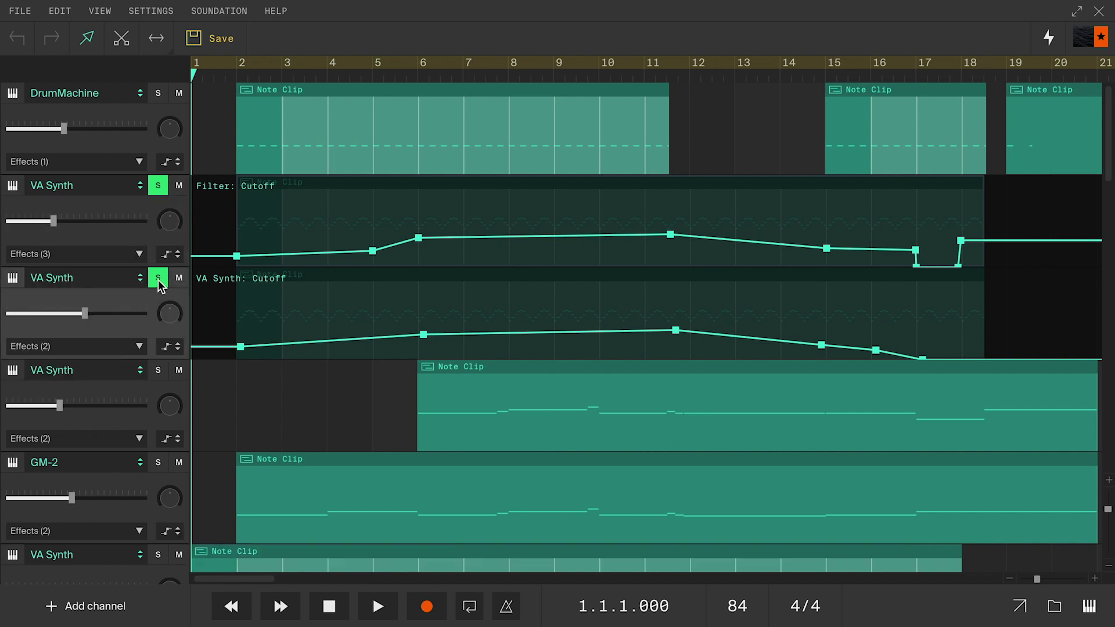
click(158, 278)
scroll(204, 325, down, 2)
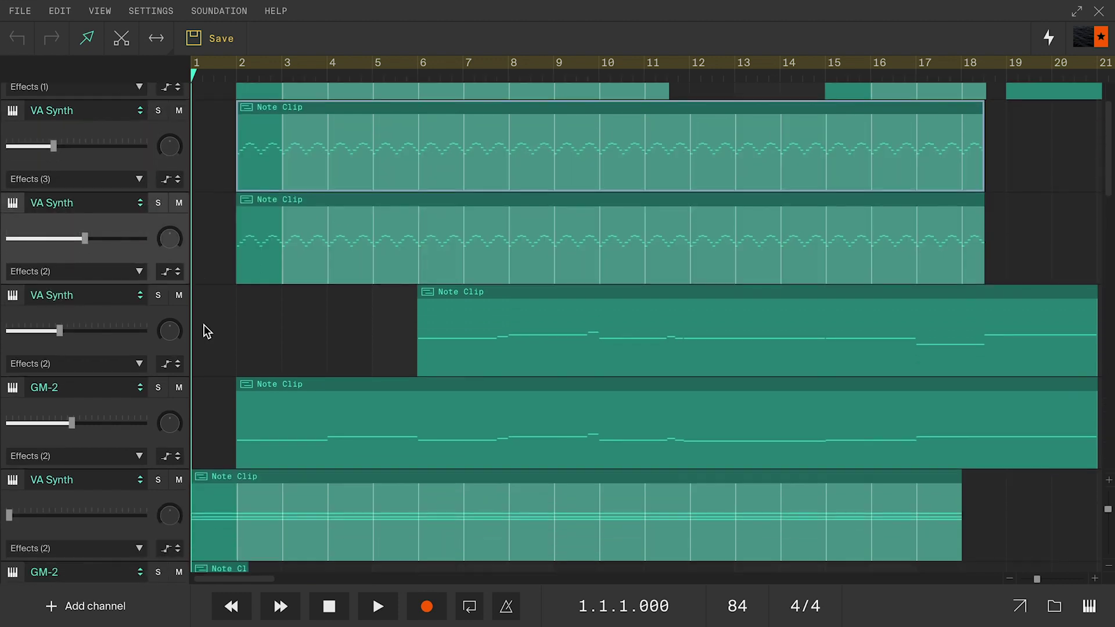
Step: Inspect the bass VA Synth's Analog Bass instrument settings
scroll(203, 325, down, 2)
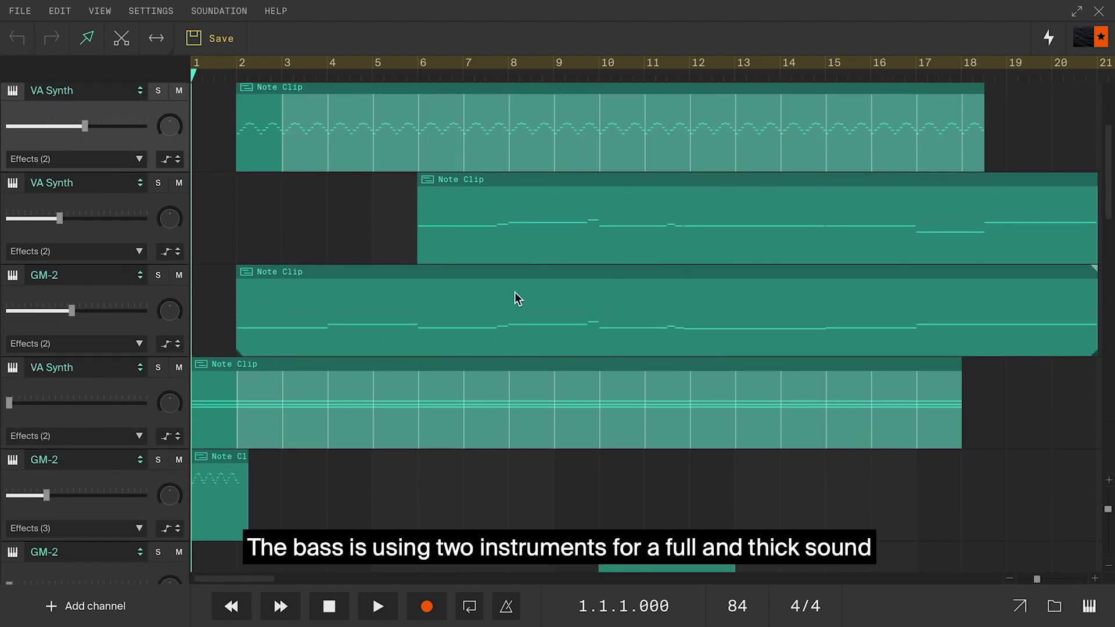
click(109, 180)
click(90, 185)
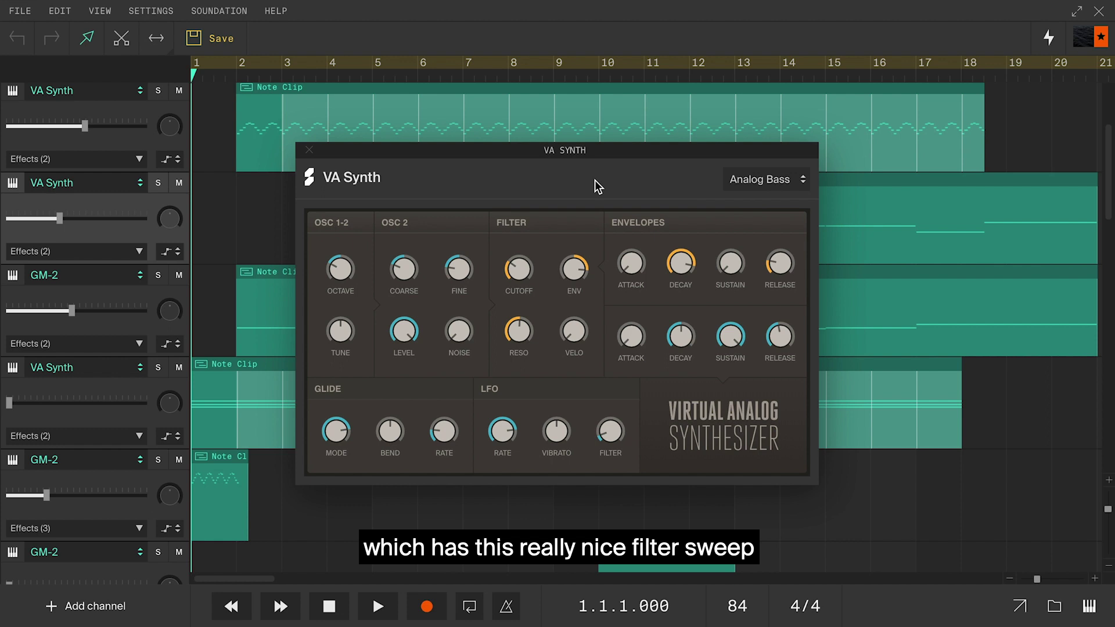
click(309, 154)
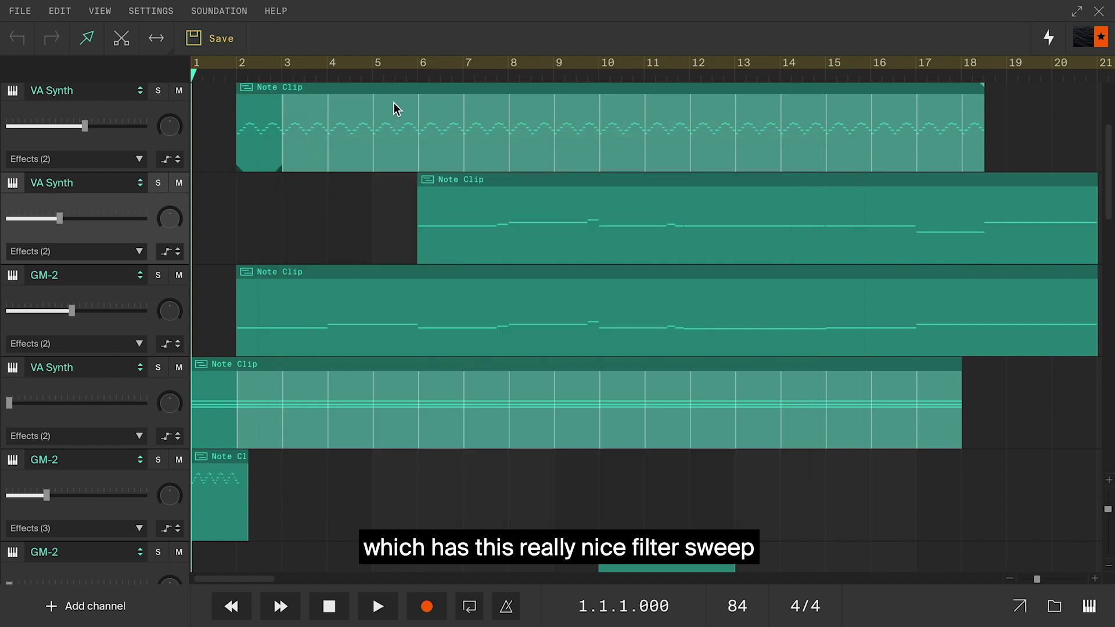
Step: Solo the VA Synth bass and play it from bar 6
click(415, 76)
click(157, 185)
key(space)
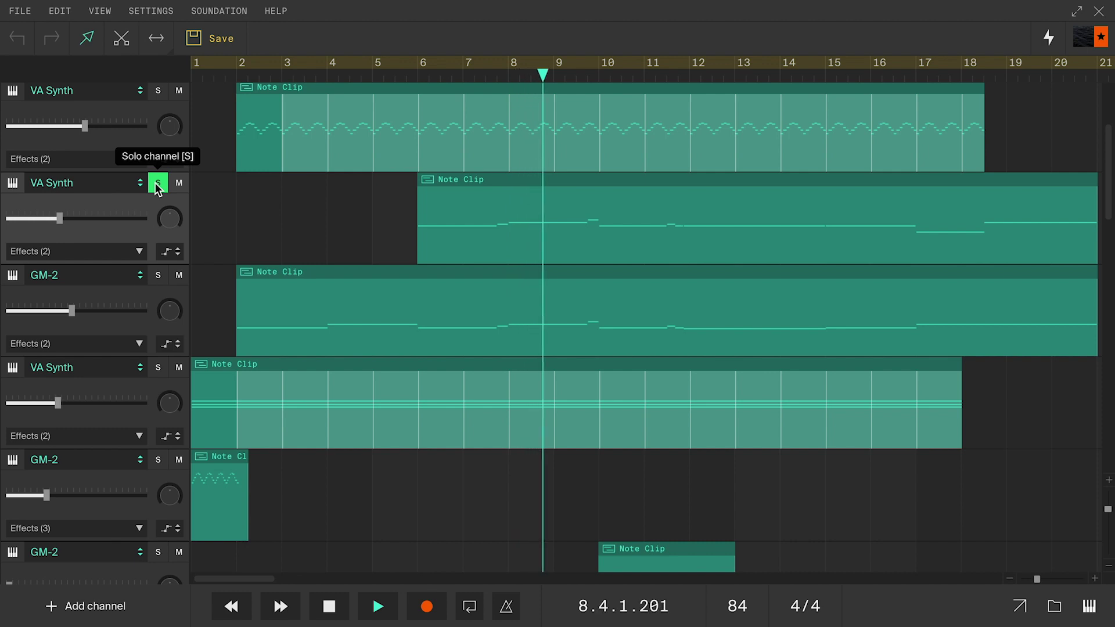
key(space)
Step: Switch the solo to the GM-2 bass and check its Chiffer Lead instrument
click(413, 74)
click(158, 275)
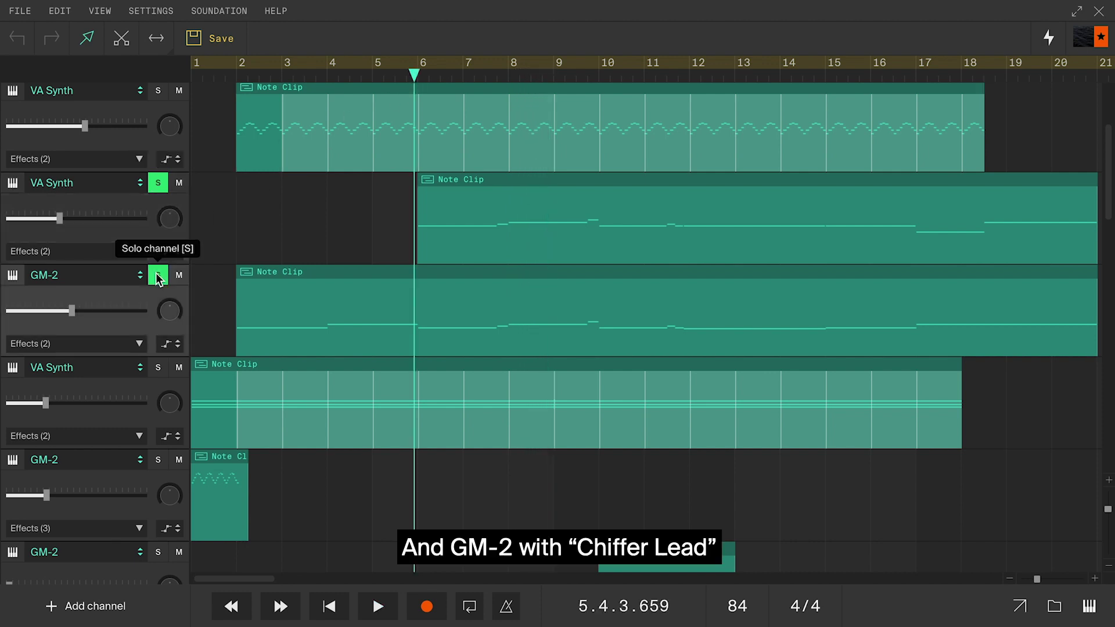
click(158, 182)
click(75, 280)
click(77, 276)
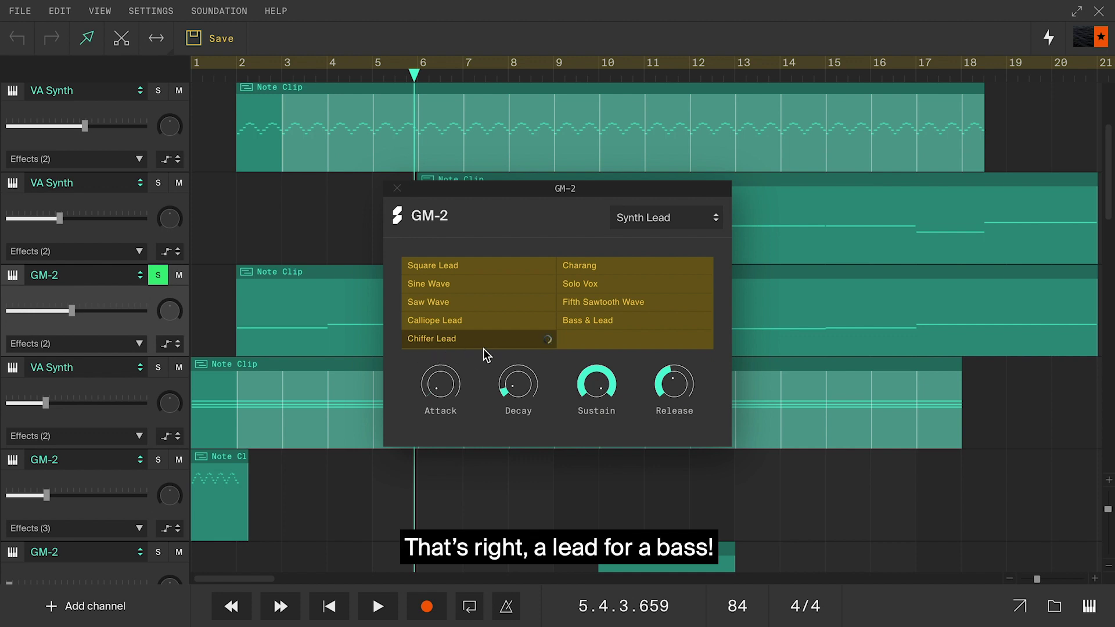
click(397, 188)
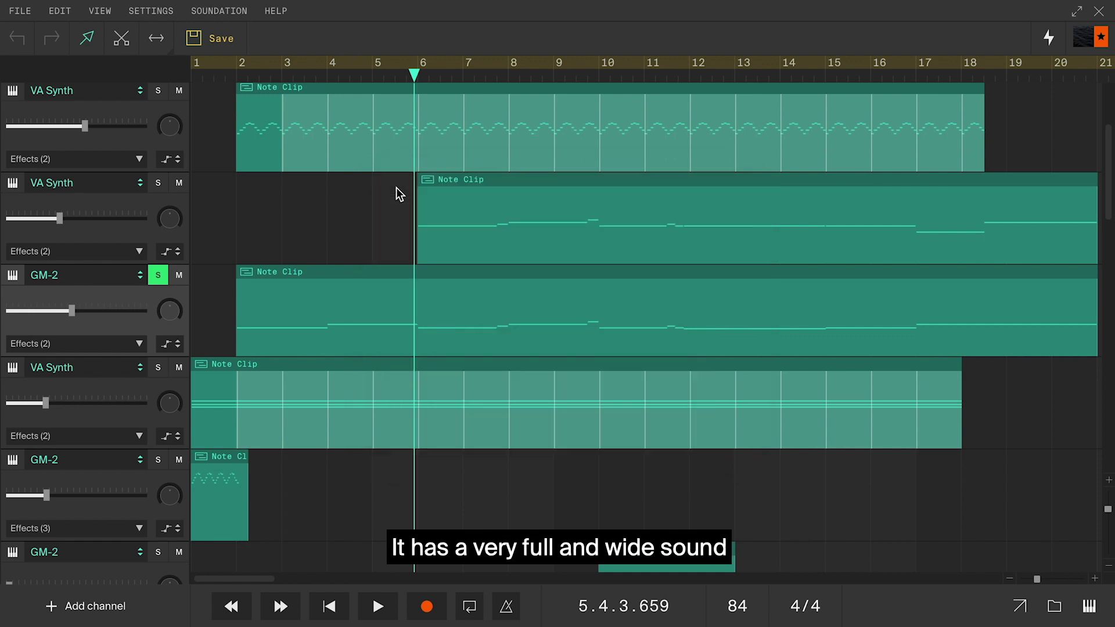
Step: Check the GM-2 bass distortion chain and play it, briefly soloing the VA Synth bass alongside
click(97, 346)
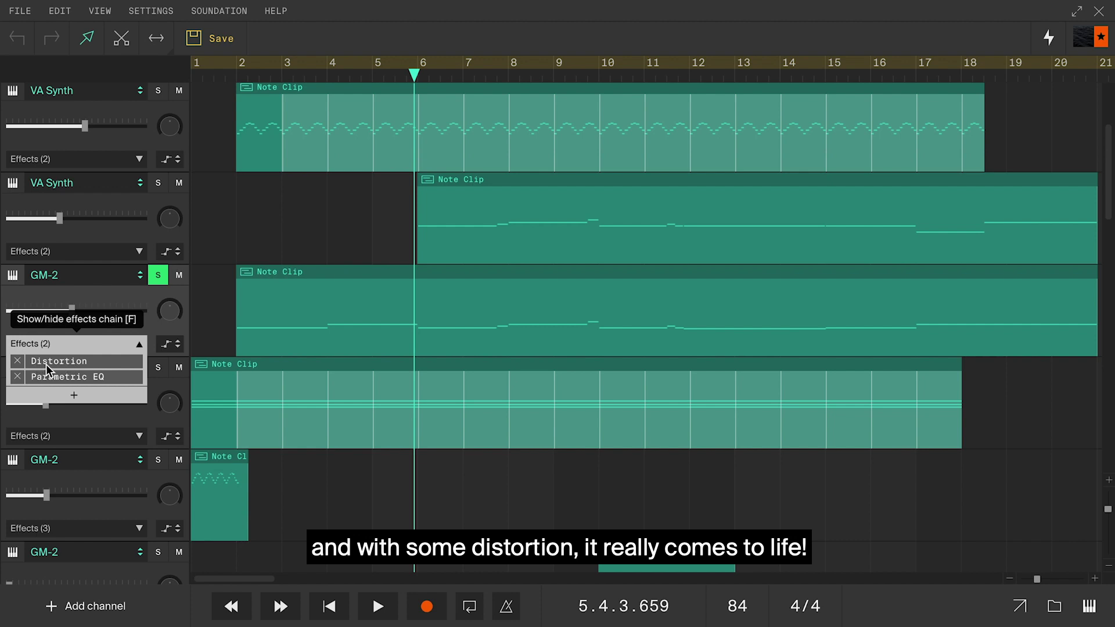
click(379, 232)
key(space)
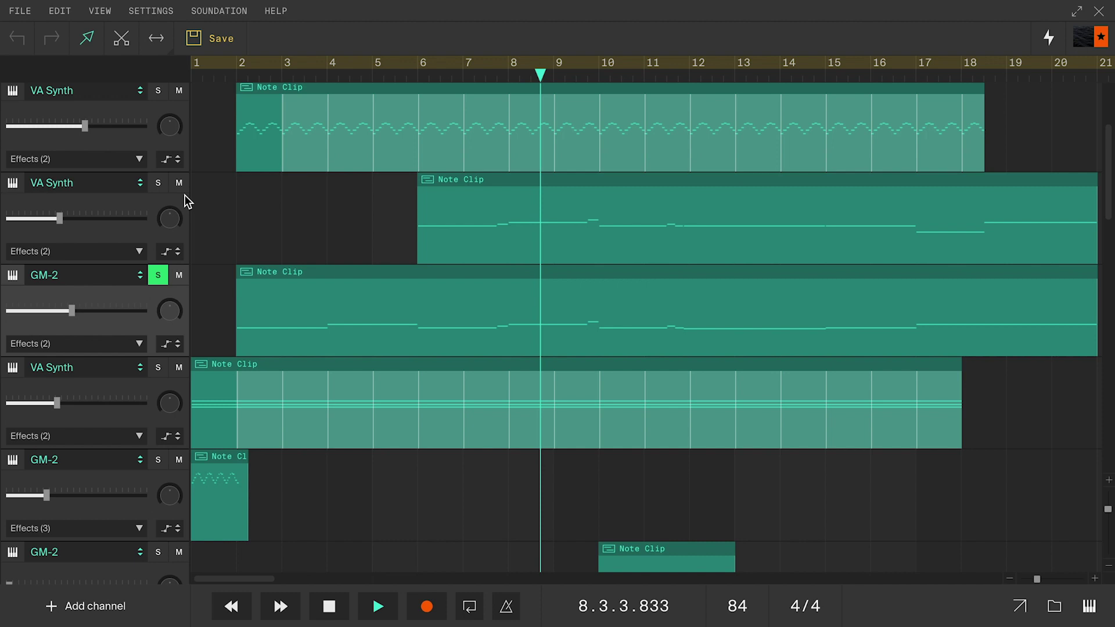
click(159, 183)
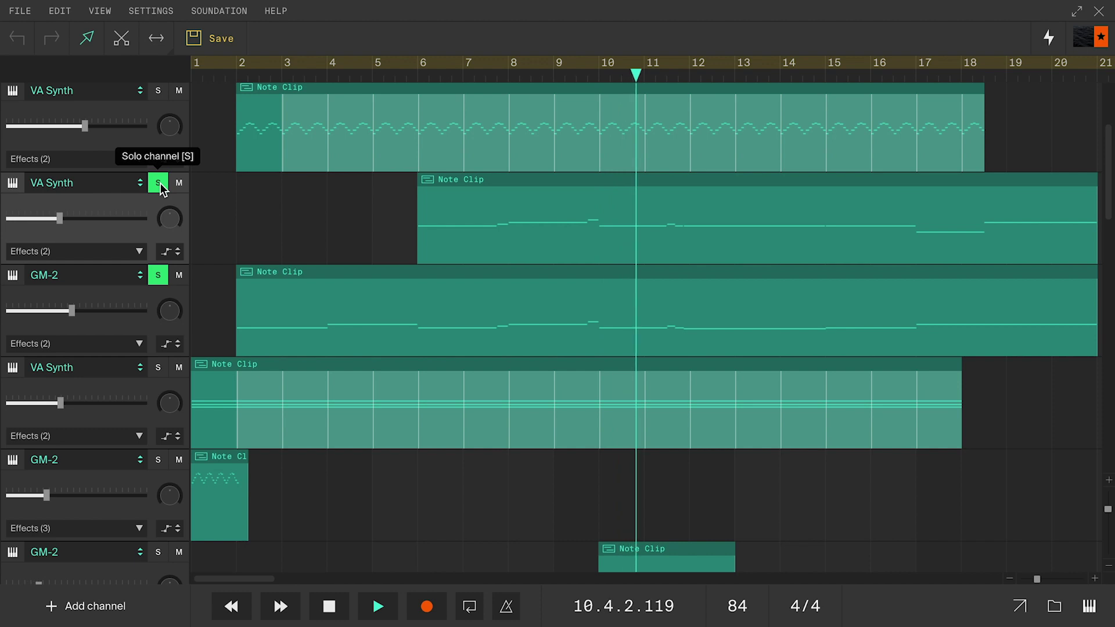
click(159, 183)
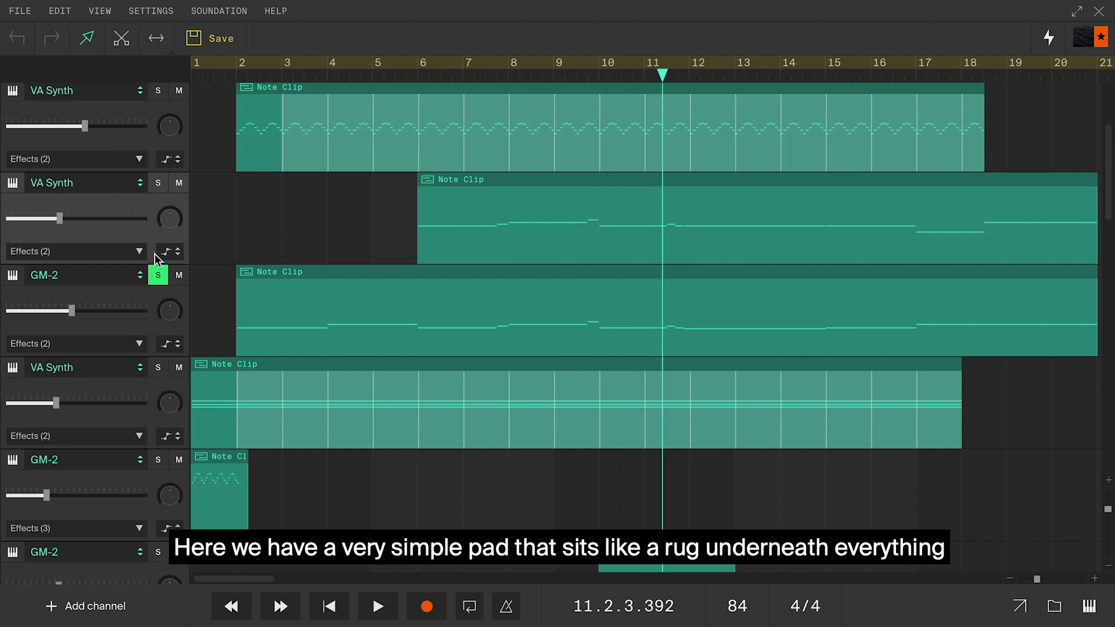
Step: Unsolo the GM-2 bass, then solo the pad VA Synth and play it from the start
click(158, 275)
key(space)
scroll(218, 270, down, 3)
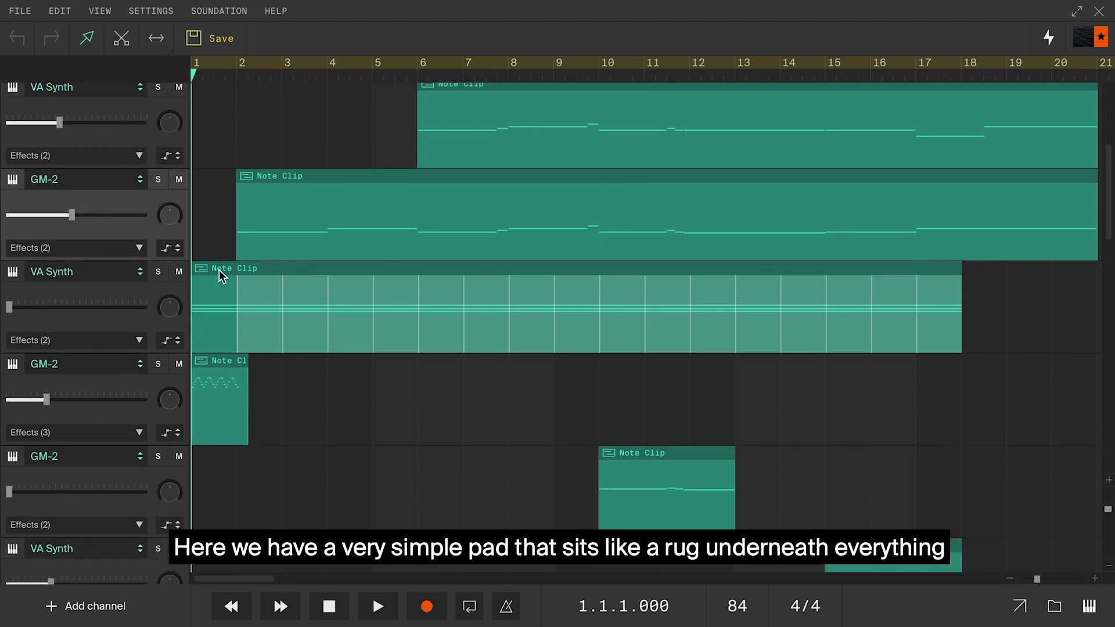
click(159, 227)
key(space)
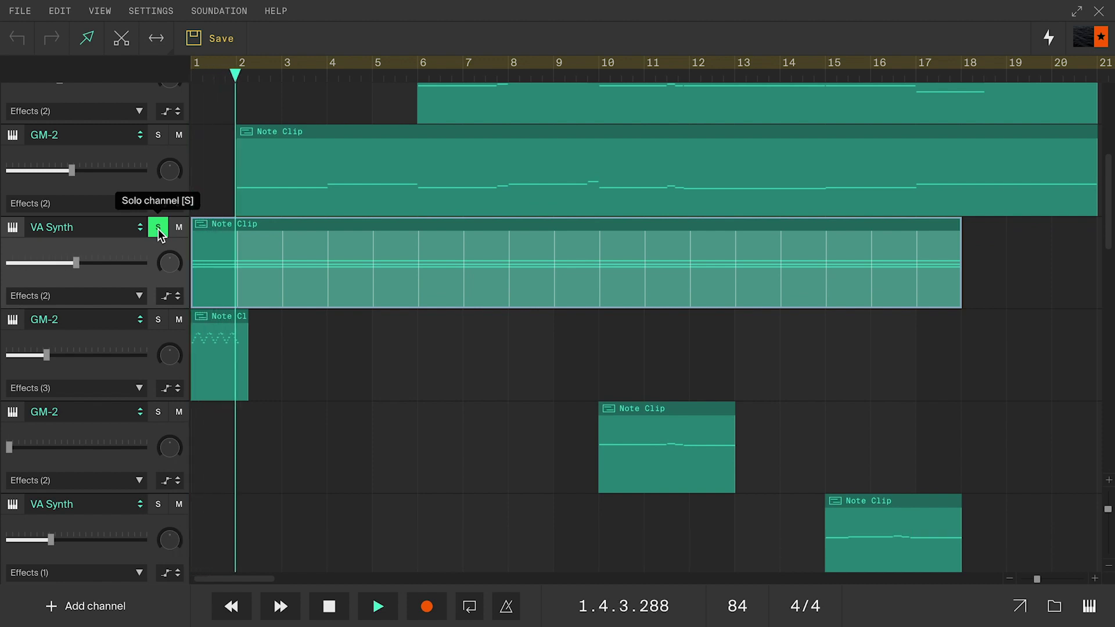
Step: Display the pad's Volume automation lane, then stop playback
click(165, 297)
scroll(192, 233, up, 10)
click(218, 25)
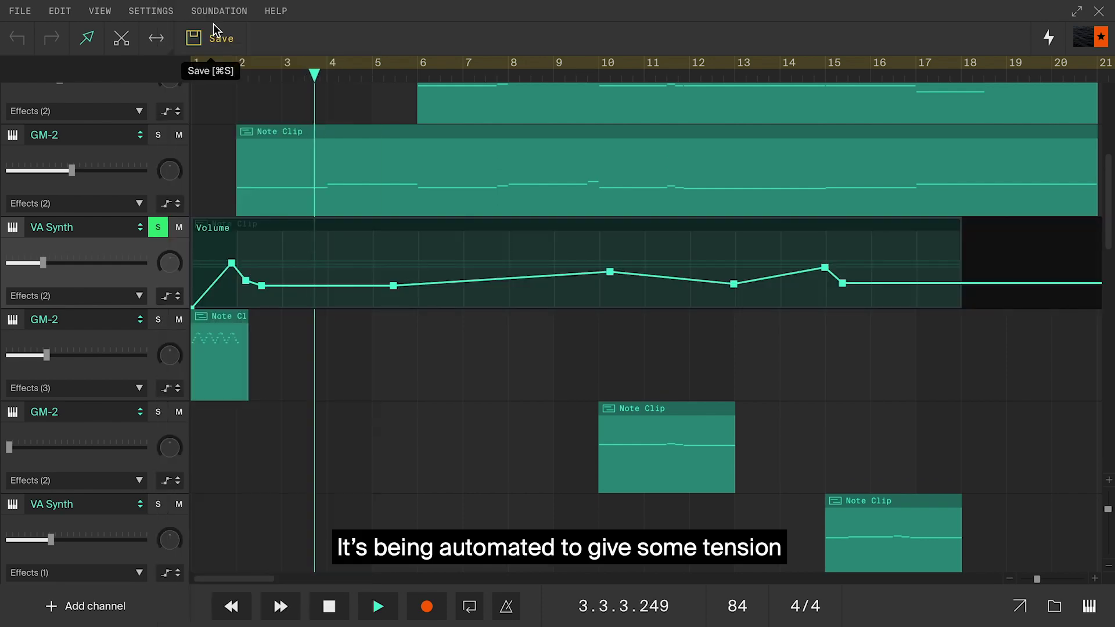
key(space)
Step: Unsolo the pad, hide its Volume lane and review the short GM-2 clip's notes
click(159, 228)
click(170, 299)
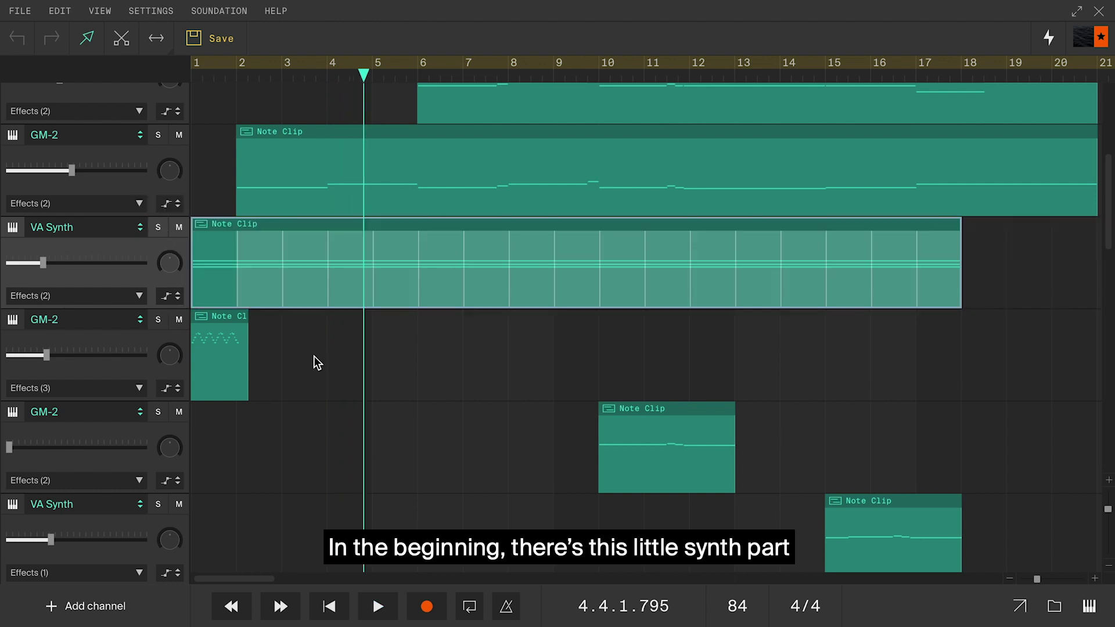
double_click(215, 347)
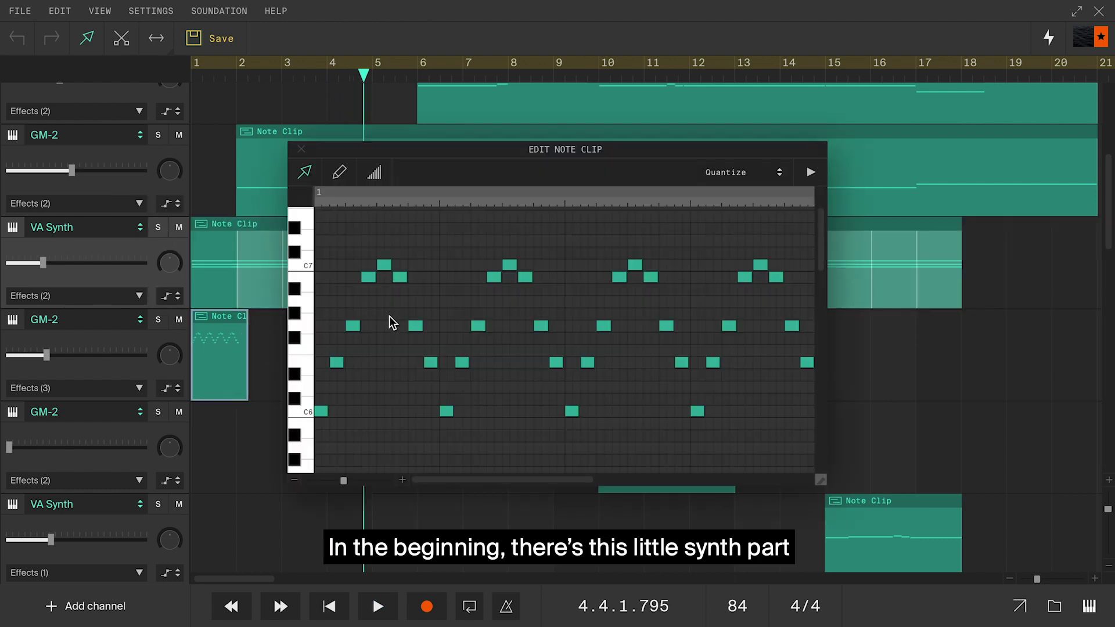
scroll(247, 273, up, 3)
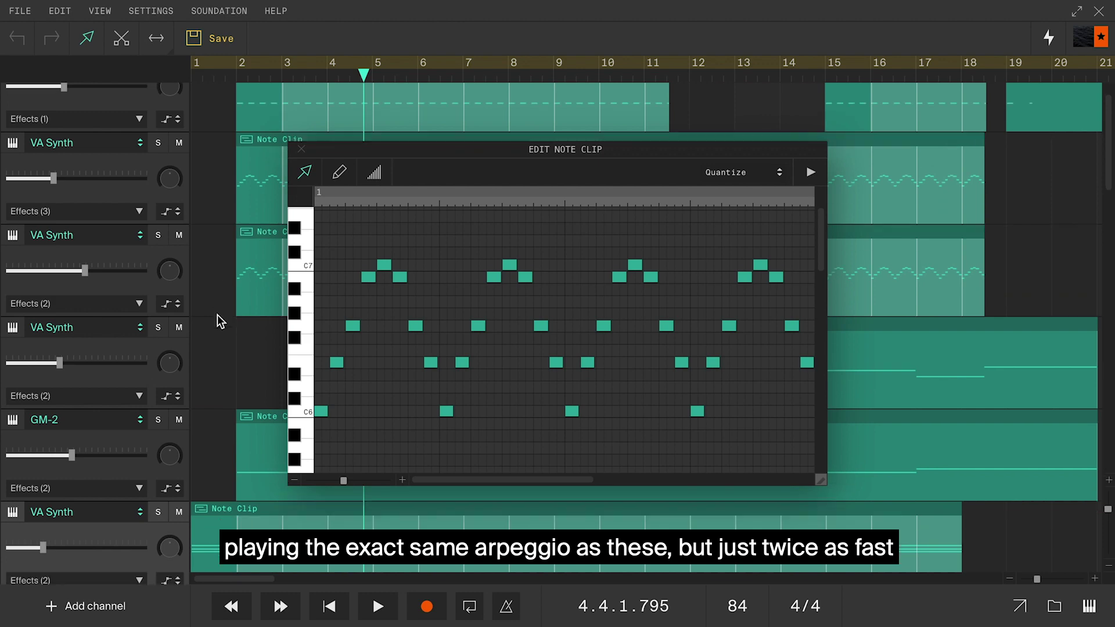
scroll(219, 319, down, 3)
click(302, 150)
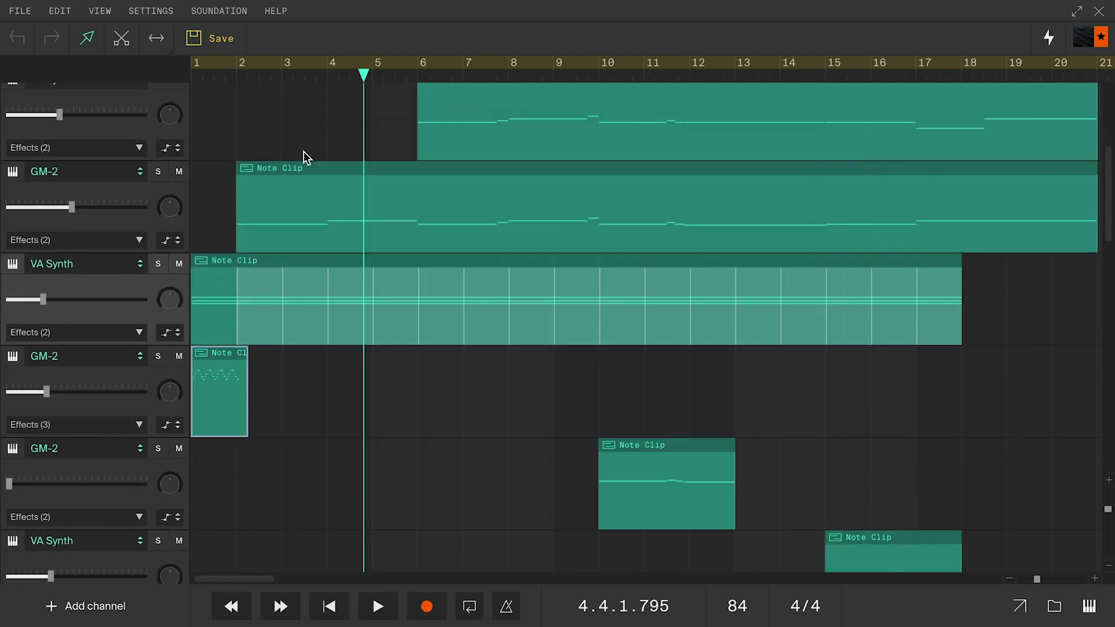
key(Return)
Step: Solo the GM-2 track, confirm its Fantasia preset and show its Filter: Cutoff automation lane
click(158, 357)
click(139, 356)
click(92, 351)
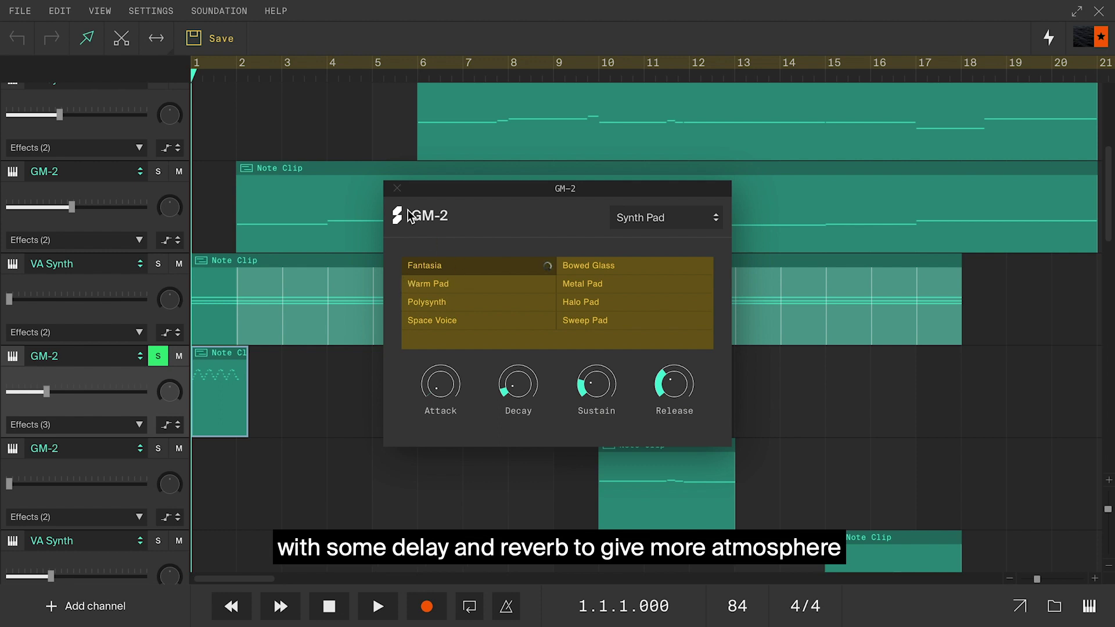
click(397, 189)
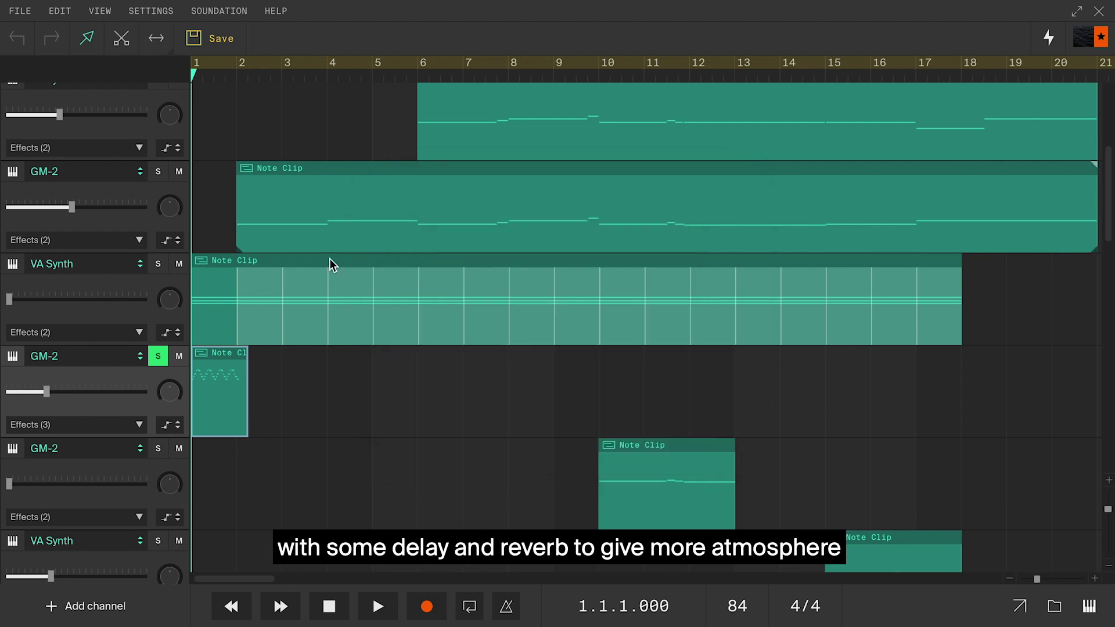
click(171, 424)
click(187, 472)
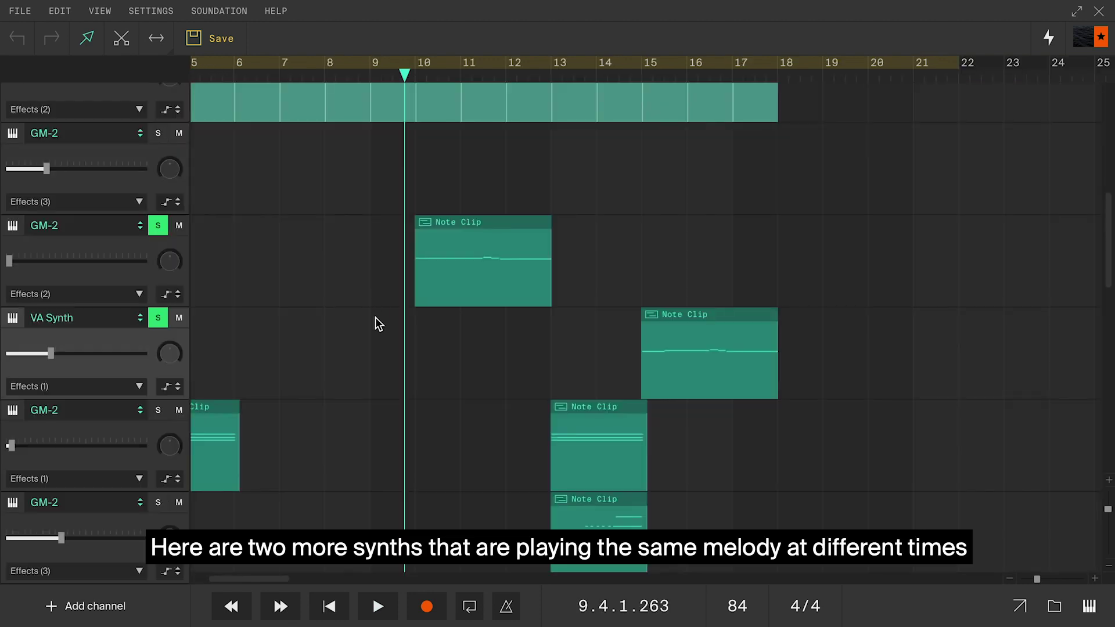
Step: Play the arrangement to near bar 17, then check the GM-2's Synth Voice instrument
key(space)
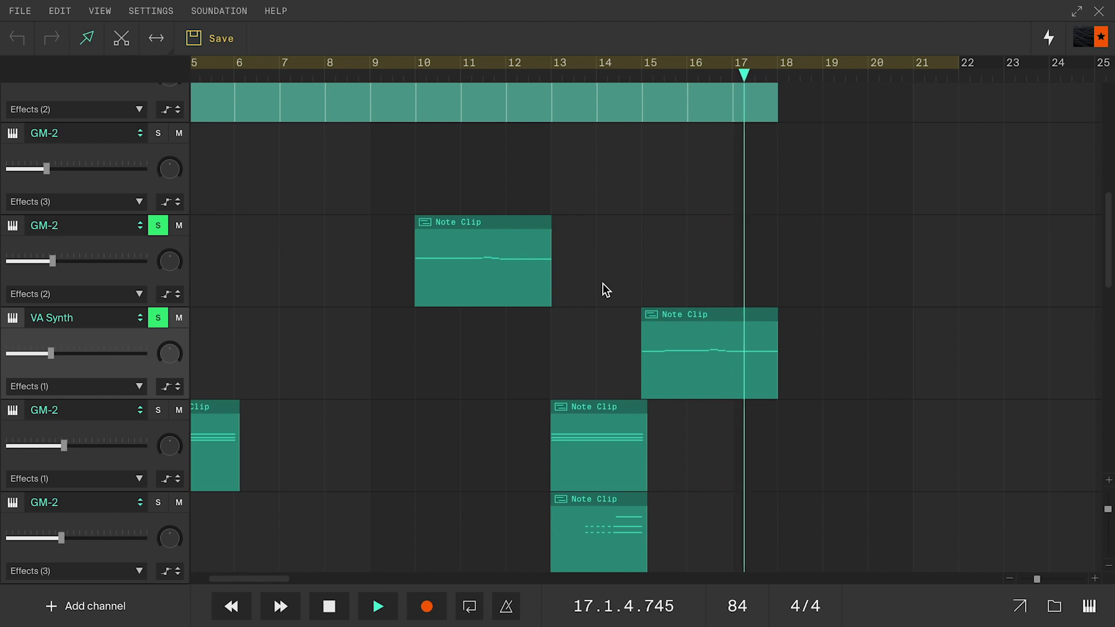
key(space)
click(70, 230)
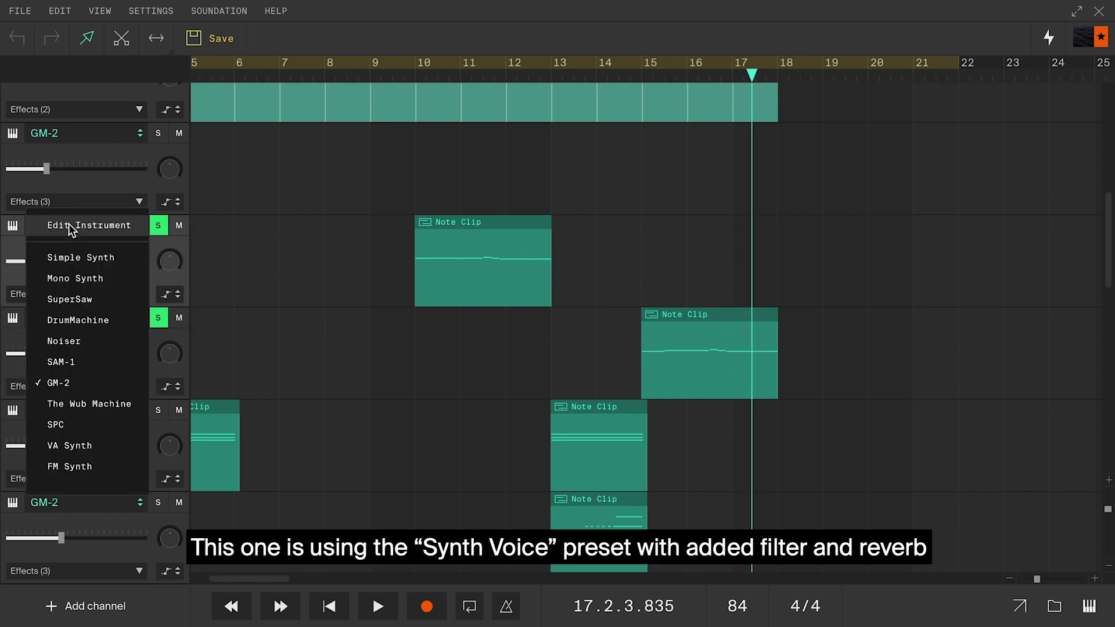
click(87, 233)
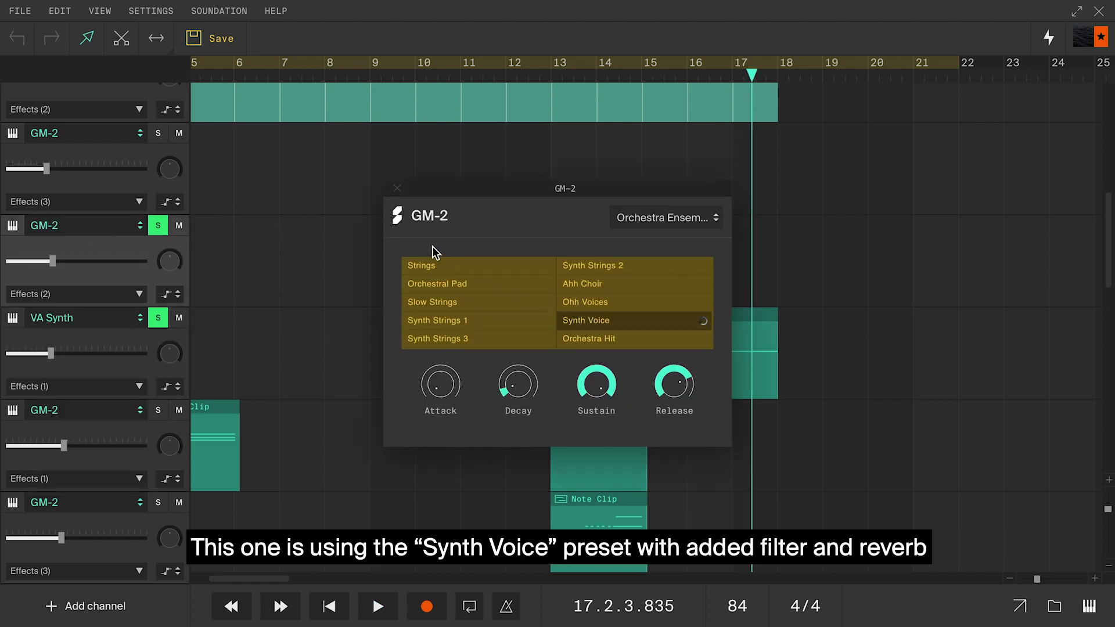
click(397, 188)
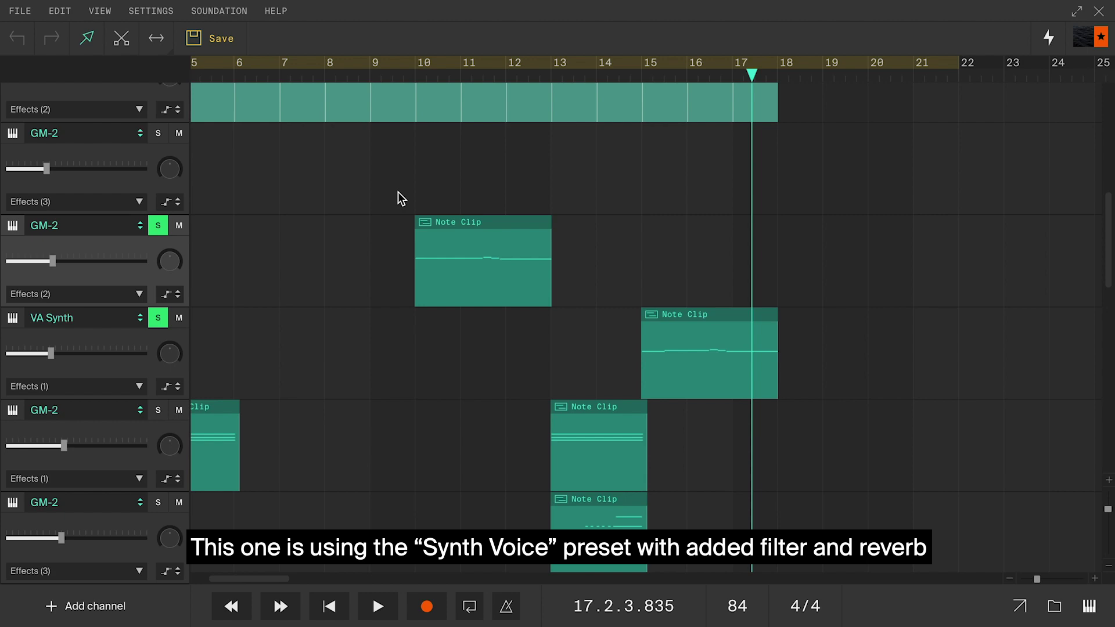
Step: Browse the VA Synth's preset list, leaving it on Synth Strings 2 unchanged
click(83, 320)
click(81, 319)
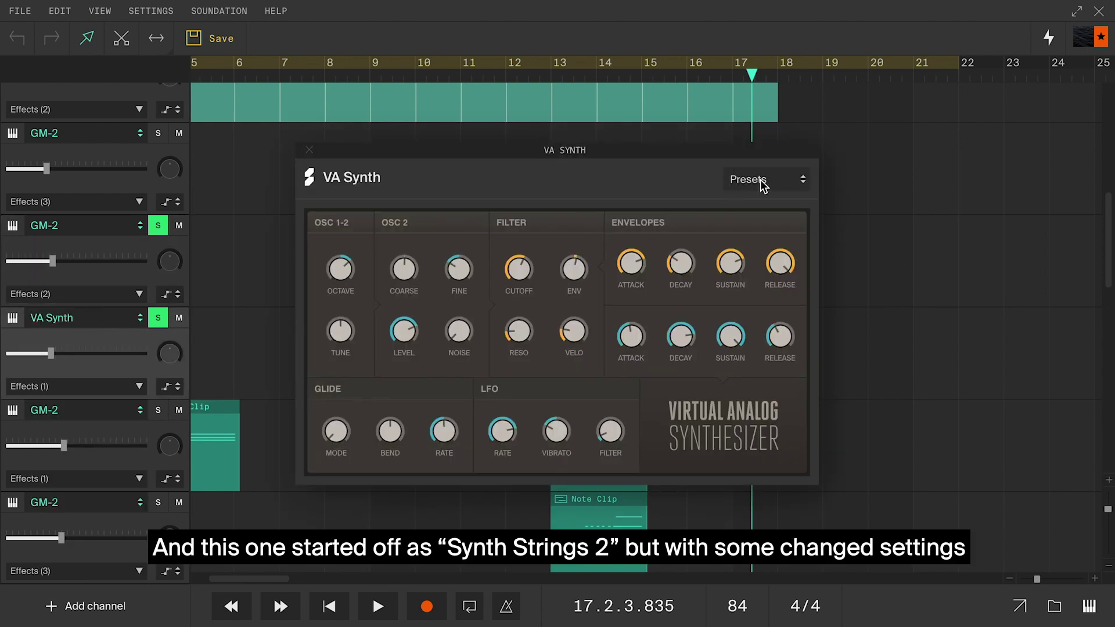
click(762, 184)
scroll(775, 326, down, 3)
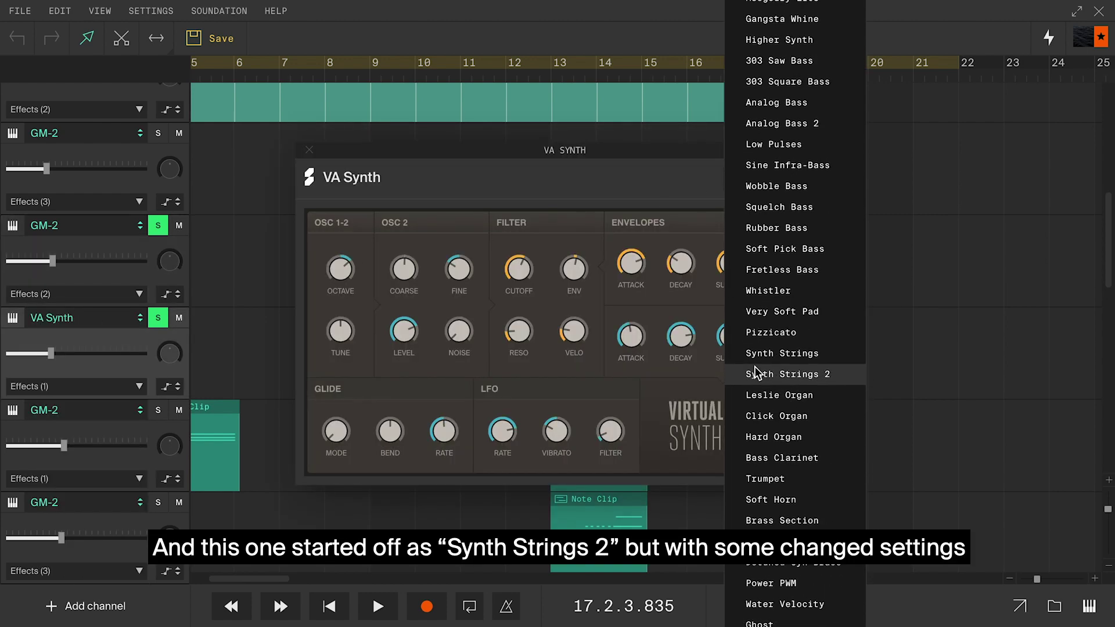
scroll(756, 373, up, 2)
click(402, 193)
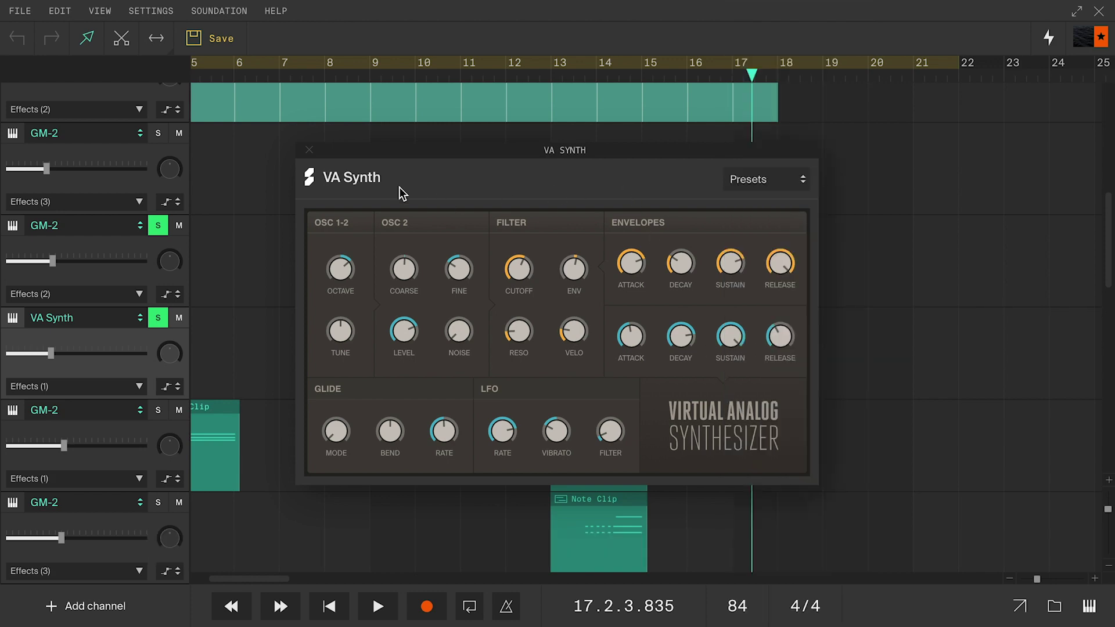
click(310, 152)
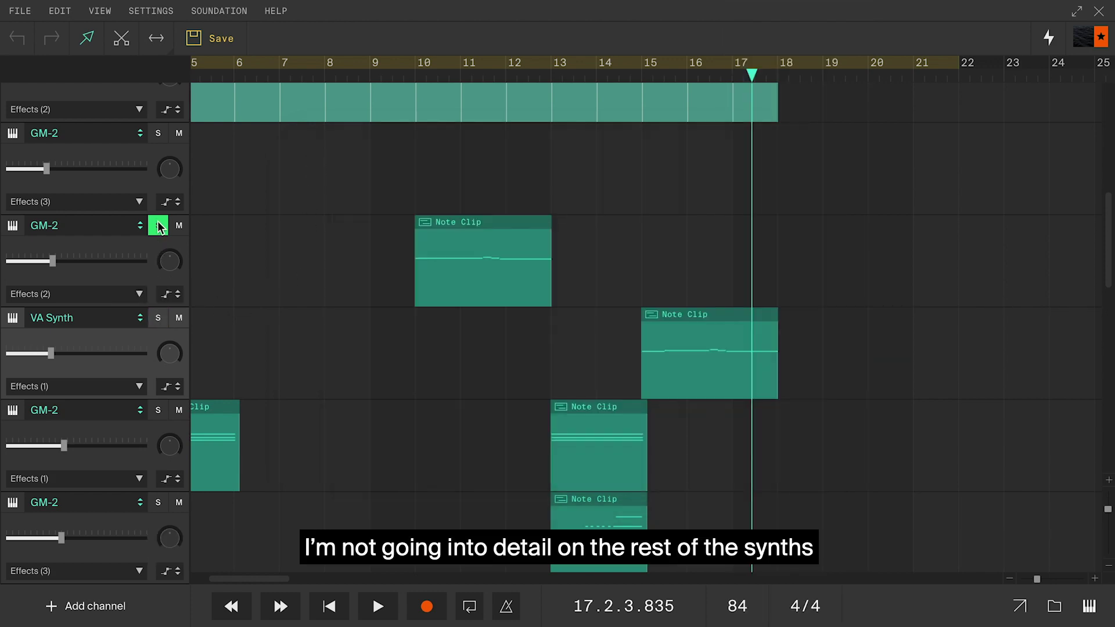
Step: Scroll the arrangement down to the sound-effect tracks
scroll(440, 381, down, 10)
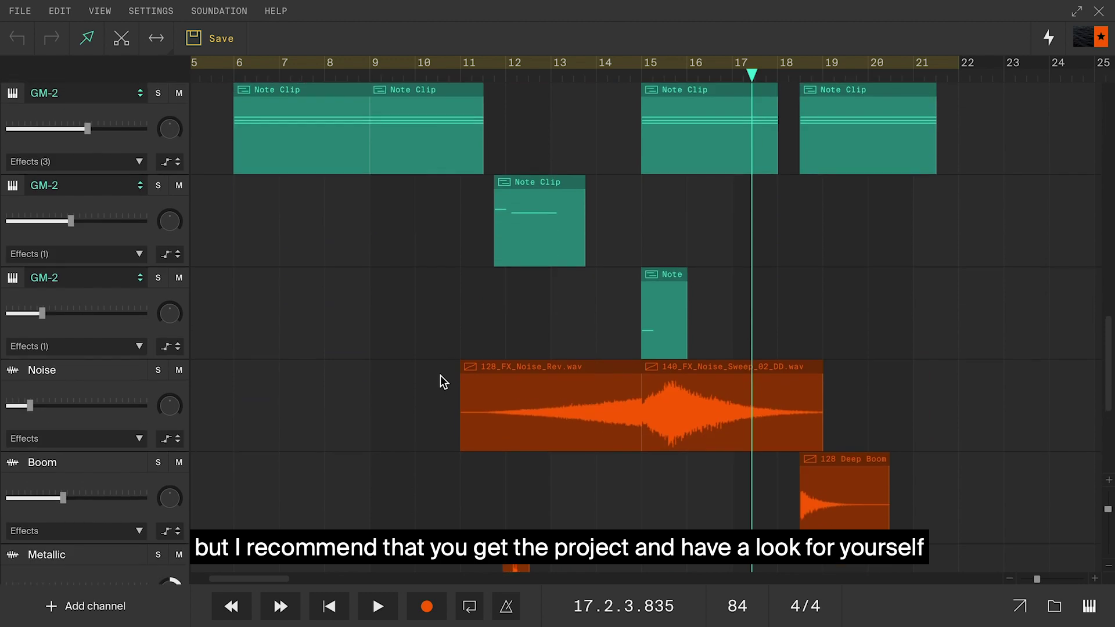
scroll(440, 380, up, 5)
scroll(386, 367, left, 3)
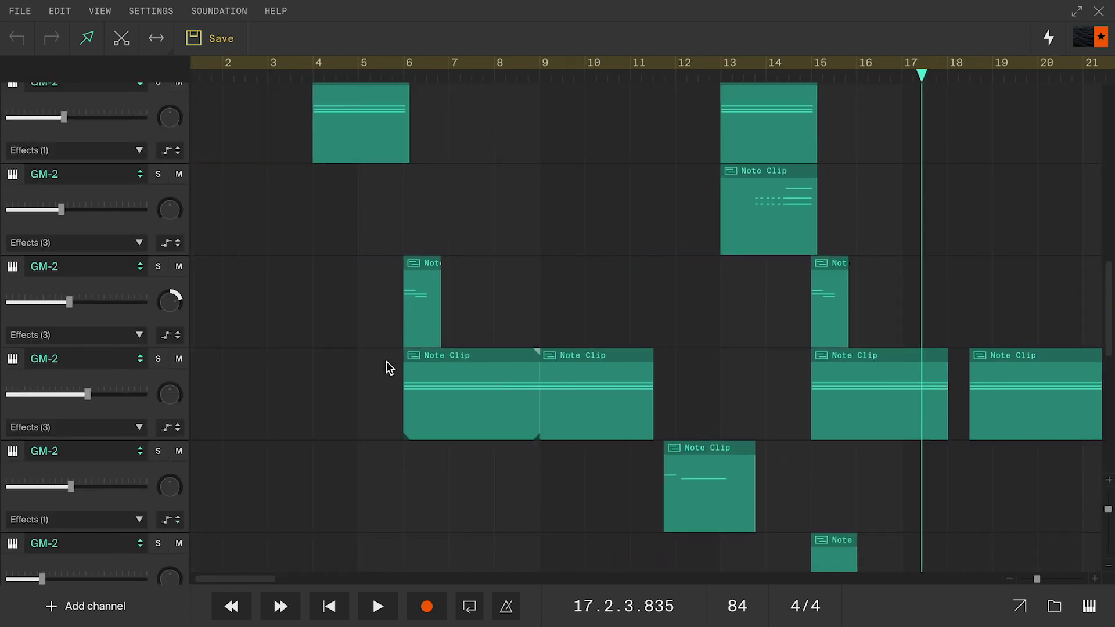
scroll(386, 367, up, 2)
scroll(386, 373, down, 5)
scroll(389, 460, down, 6)
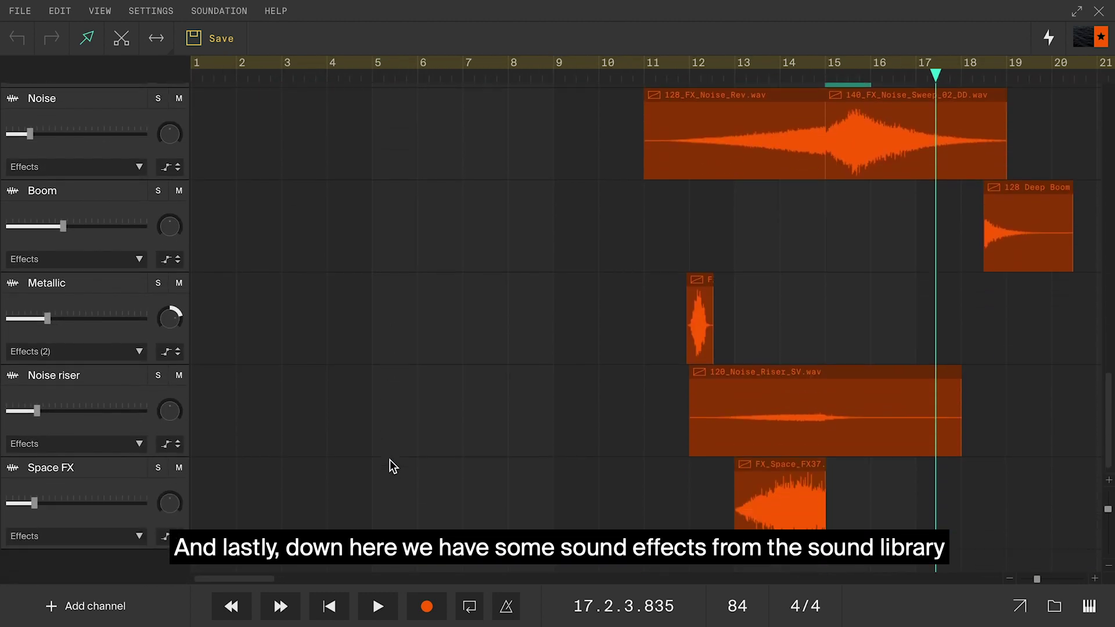
scroll(389, 460, up, 1)
scroll(389, 460, right, 3)
scroll(389, 465, down, 1)
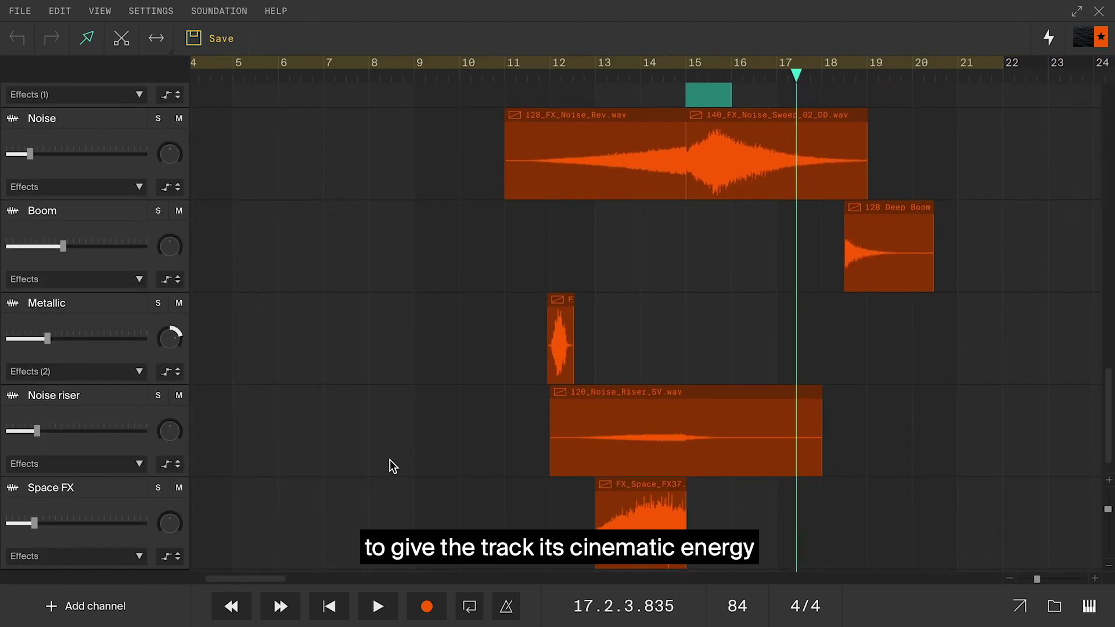
Step: Solo the Space FX, Noise riser, Metallic, Boom and Noise tracks
click(157, 484)
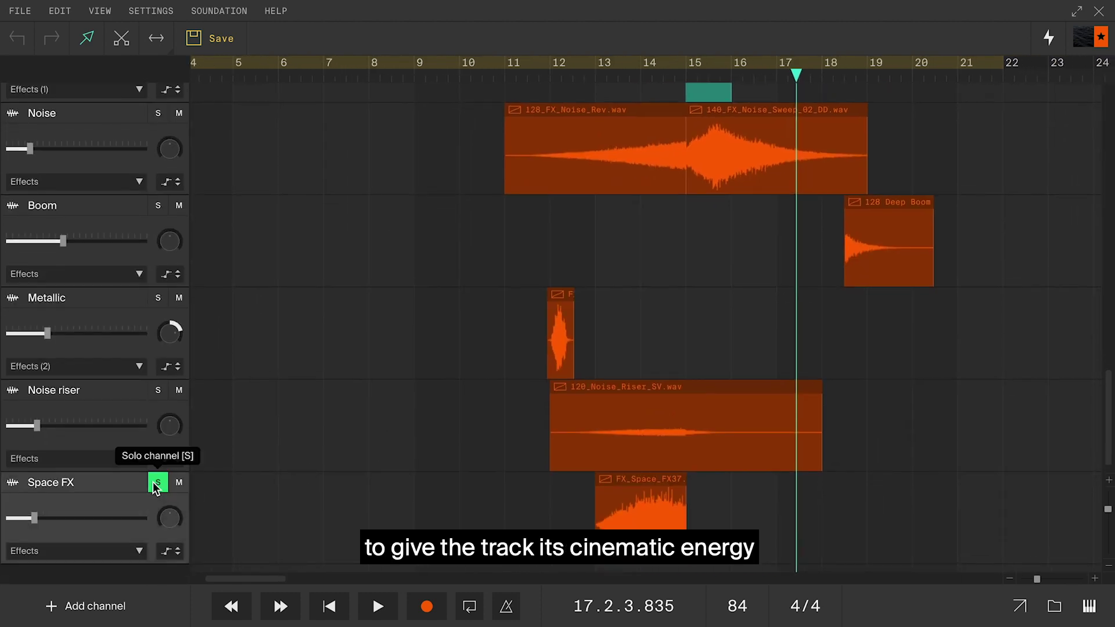
click(158, 391)
click(159, 299)
click(158, 206)
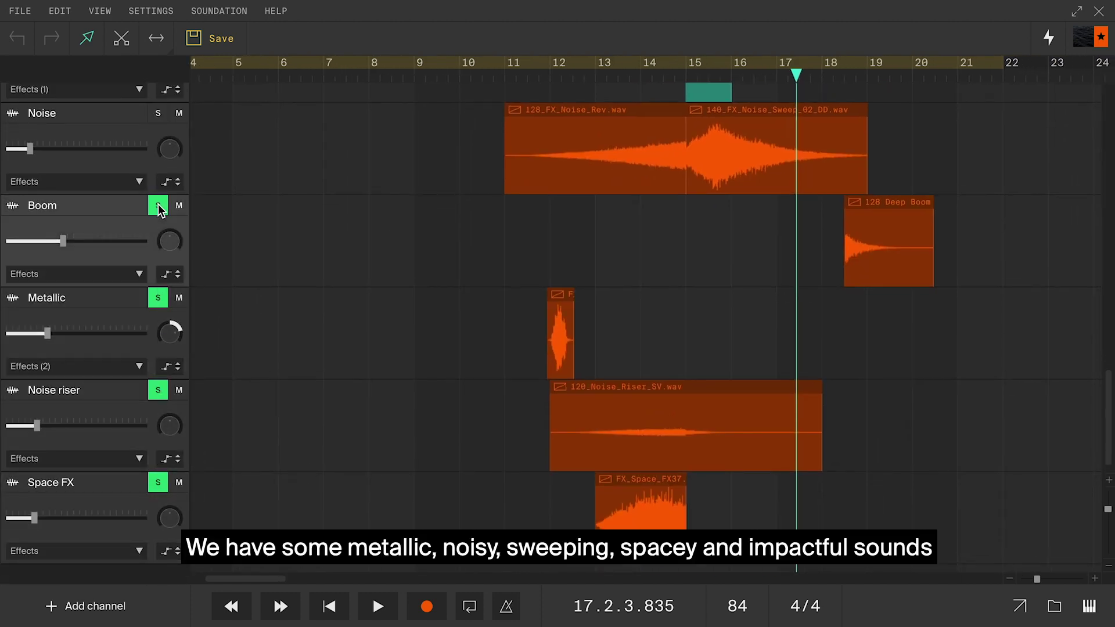
click(158, 114)
scroll(331, 199, up, 3)
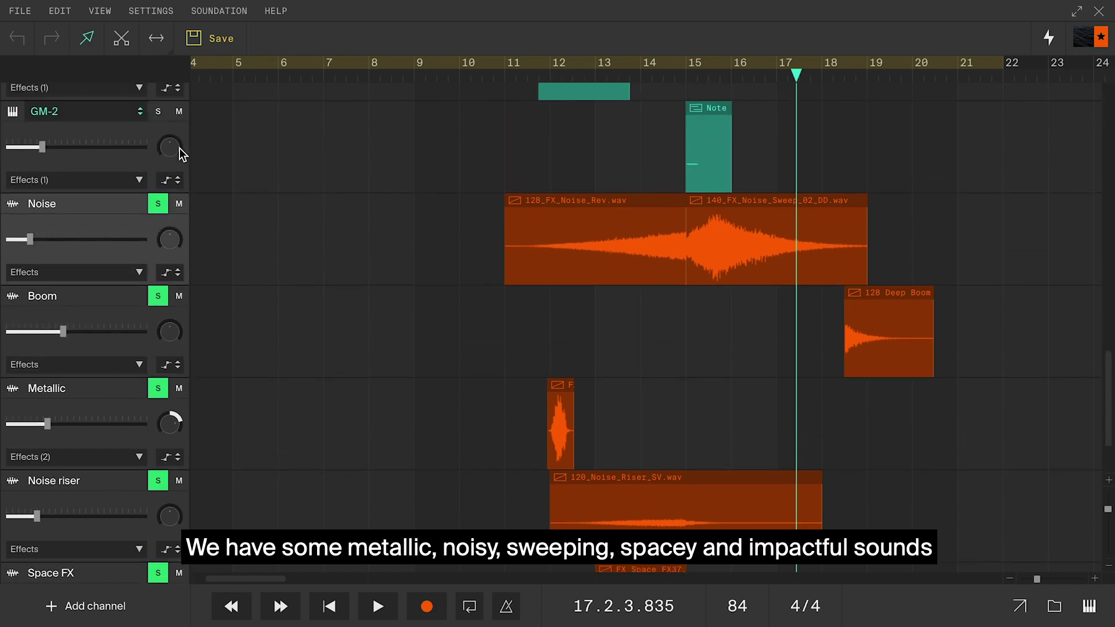
Step: Solo the GM-2 impact track above Noise alongside the five sound effects
click(159, 113)
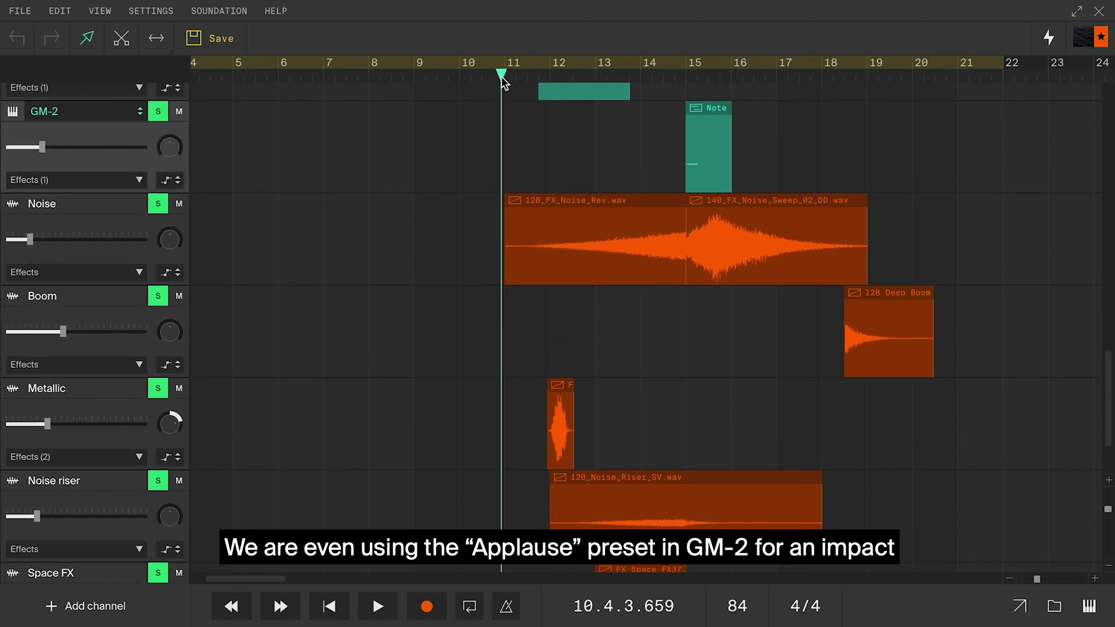
scroll(472, 393, down, 1)
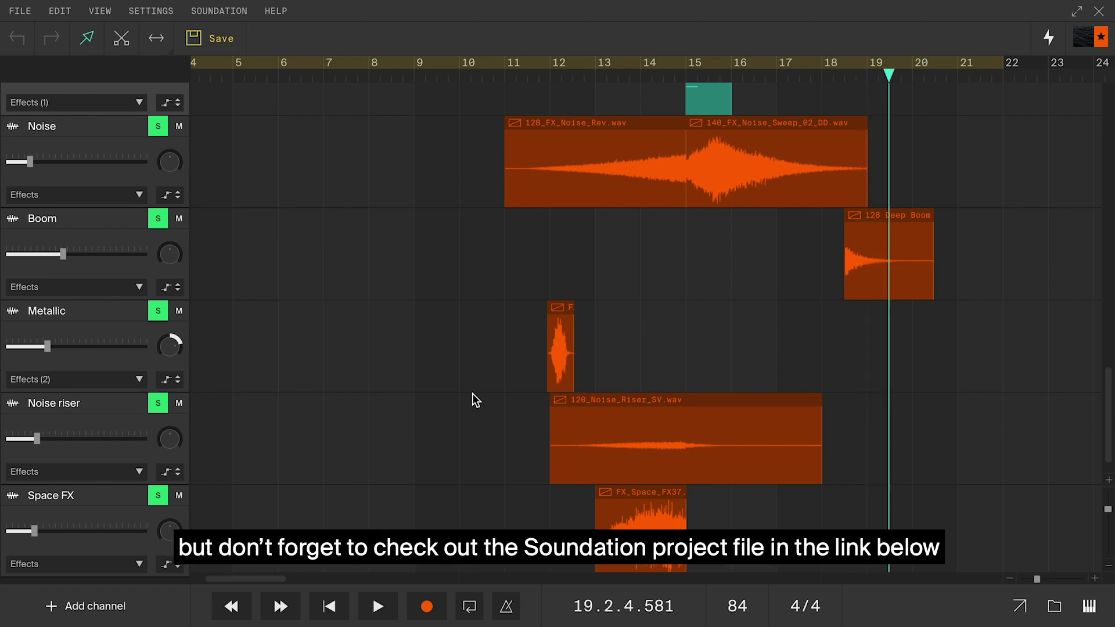
Step: Turn off solo on the Noise, Boom, Metallic, Noise riser and Space FX tracks
scroll(472, 394, up, 3)
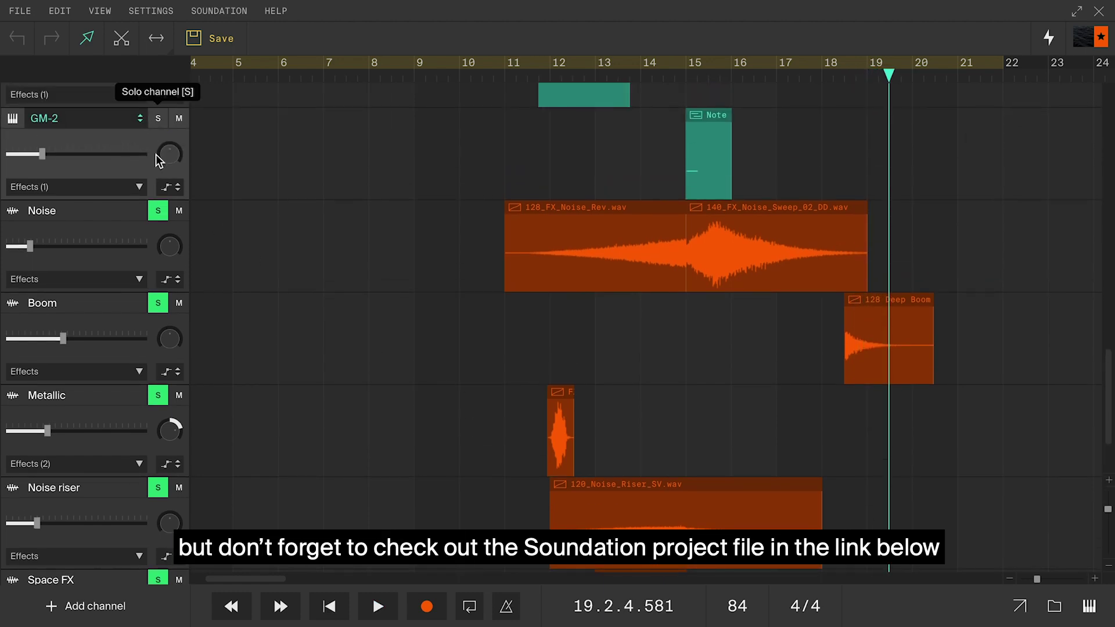
click(158, 211)
click(158, 305)
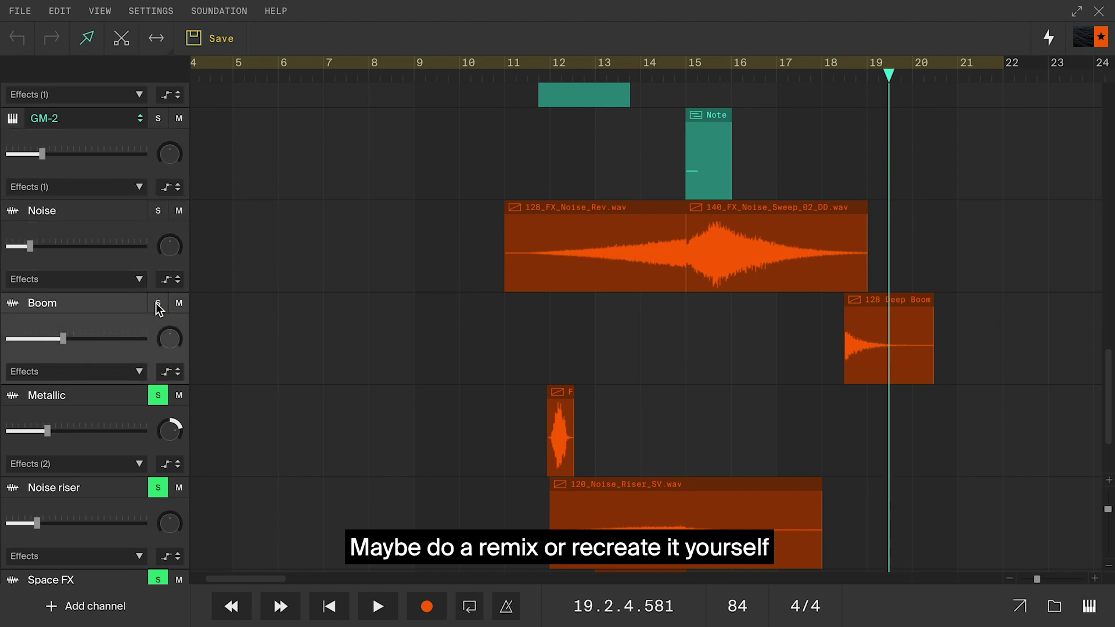
click(158, 395)
scroll(301, 431, down, 3)
click(163, 378)
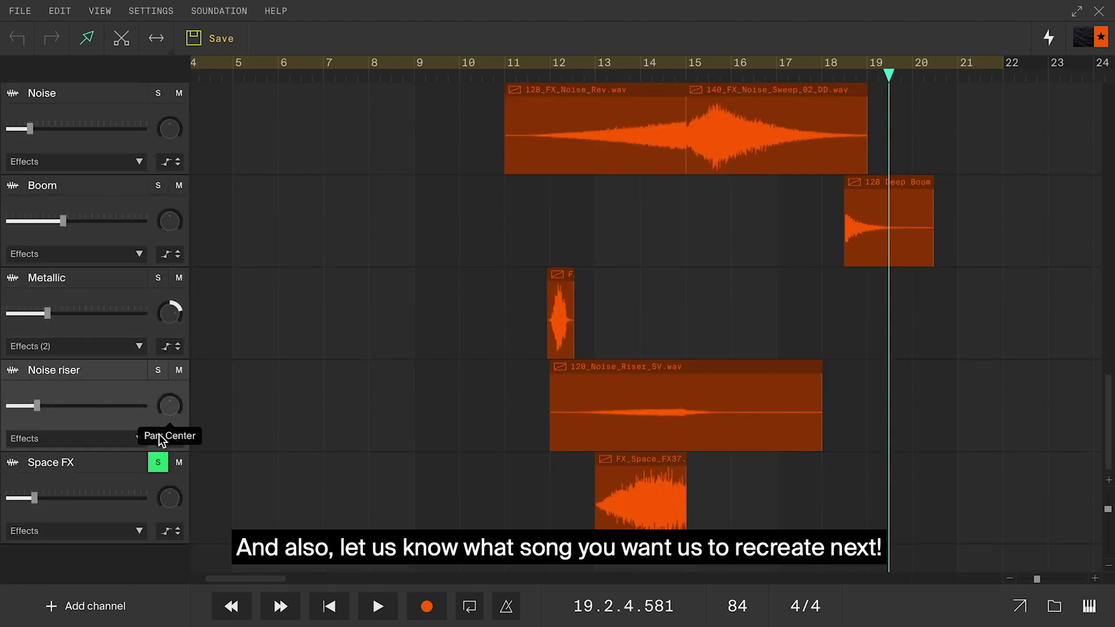
click(159, 464)
scroll(372, 395, up, 10)
scroll(372, 396, down, 8)
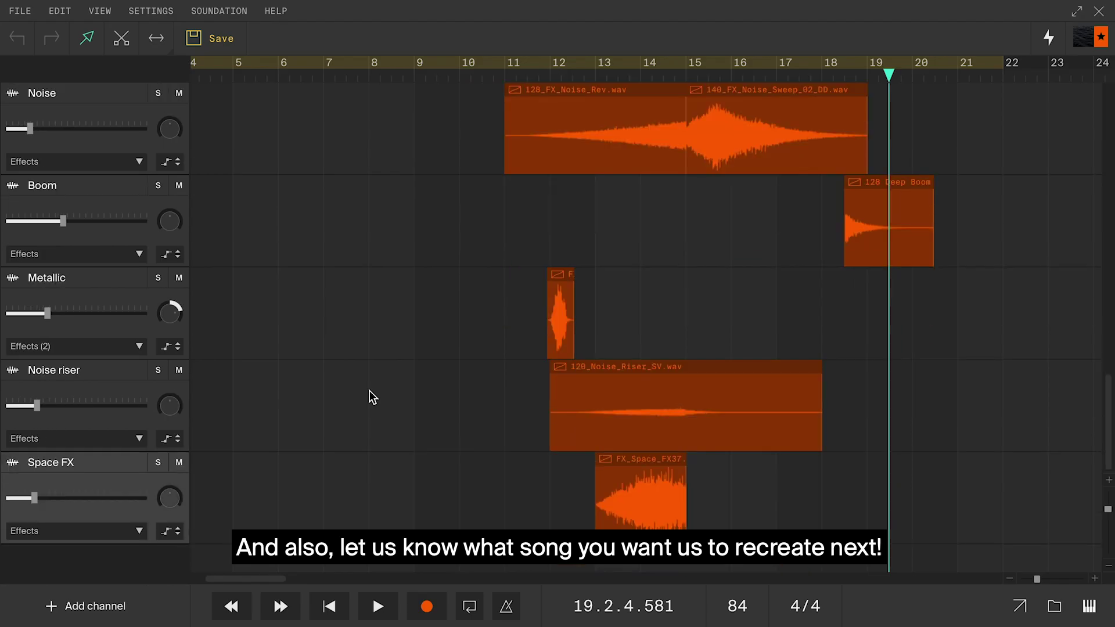